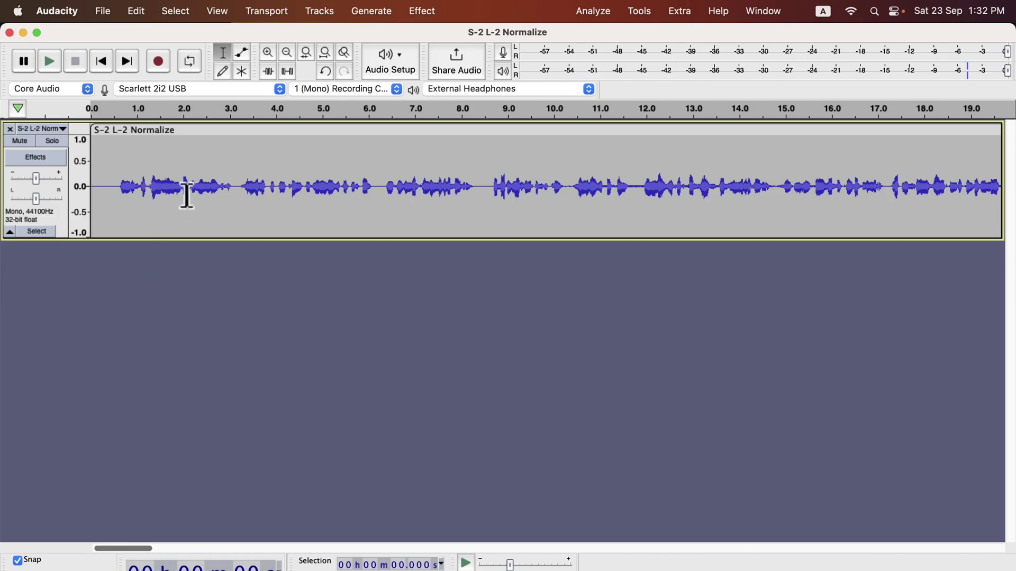
# - Scroll through the voiceover, briefly select a stretch around 33 seconds, then clear it
pyautogui.hscroll(10, 187, 193)
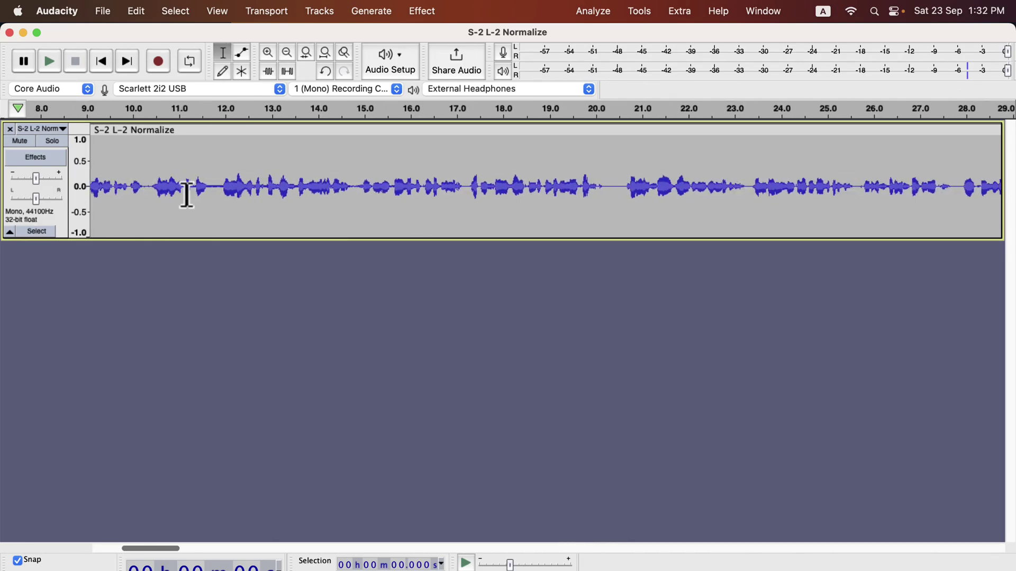
pyautogui.hscroll(15, 187, 193)
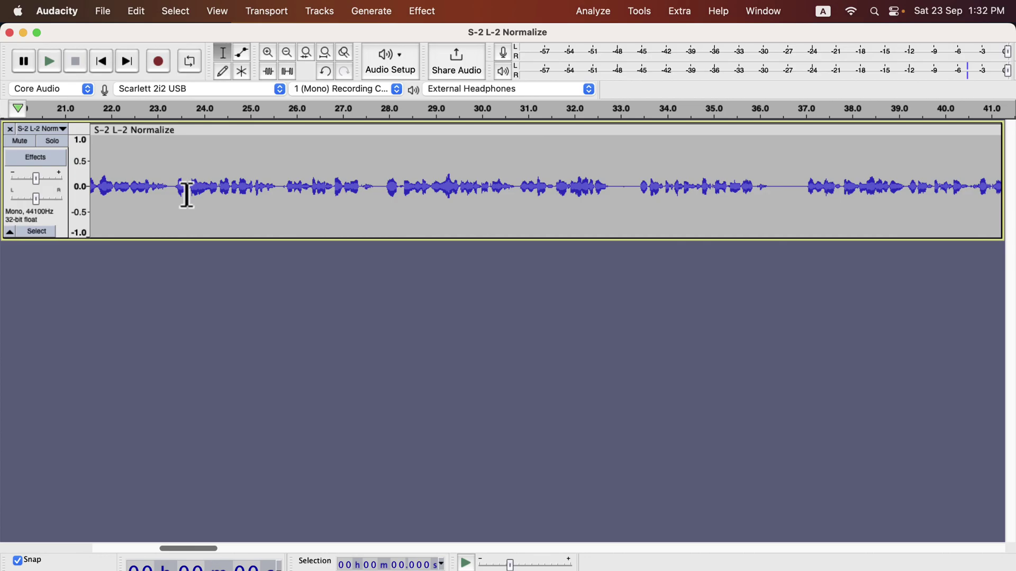
pyautogui.click(618, 176)
pyautogui.moveTo(619, 176); pyautogui.dragTo(633, 194)
pyautogui.click(621, 197)
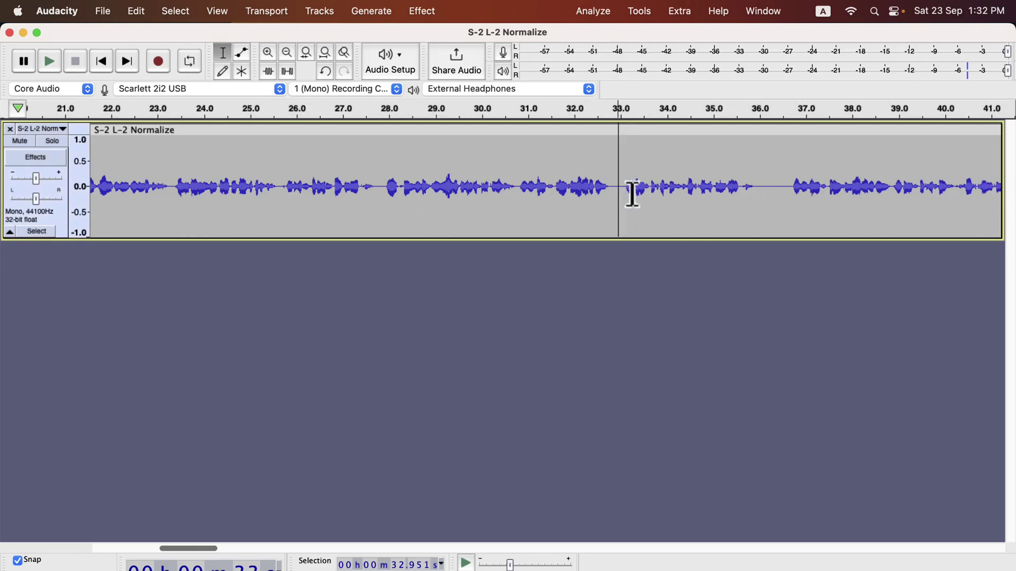
pyautogui.hscroll(4, 633, 194)
pyautogui.hscroll(10, 633, 193)
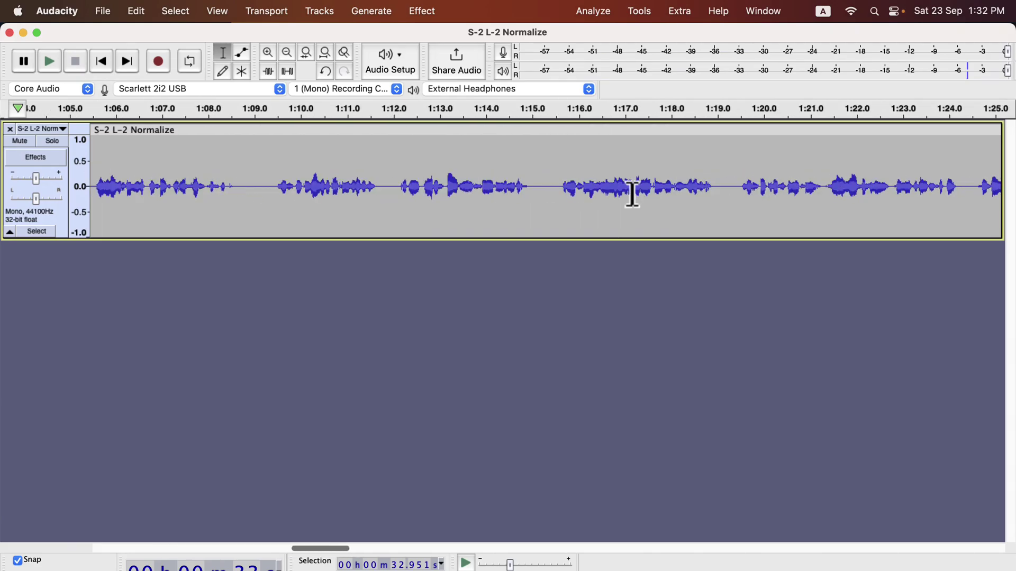
pyautogui.hscroll(-15, 633, 193)
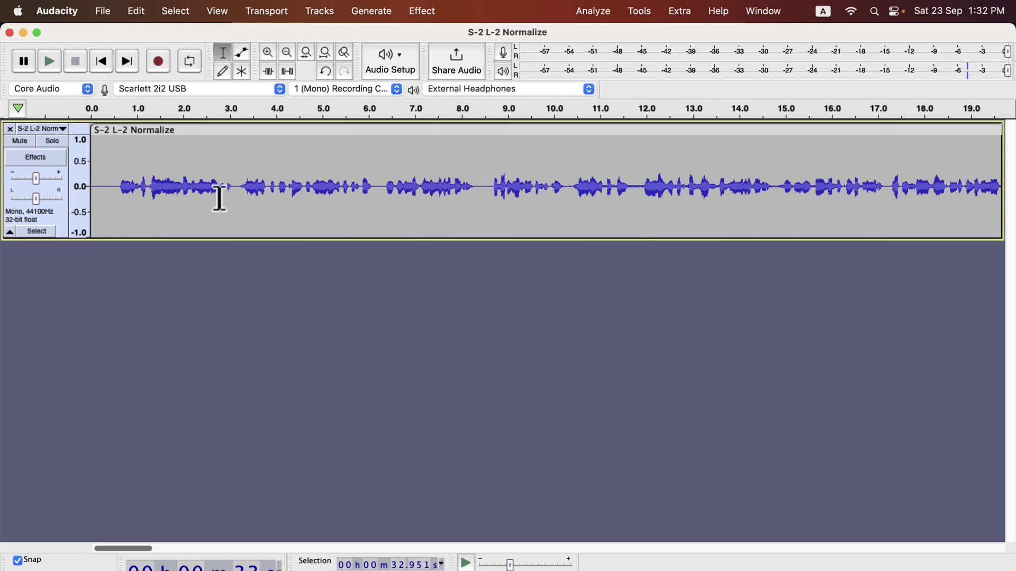
# - Select the whole voiceover clip and duplicate it into a second track with Edit > Duplicate
pyautogui.doubleClick(168, 184)
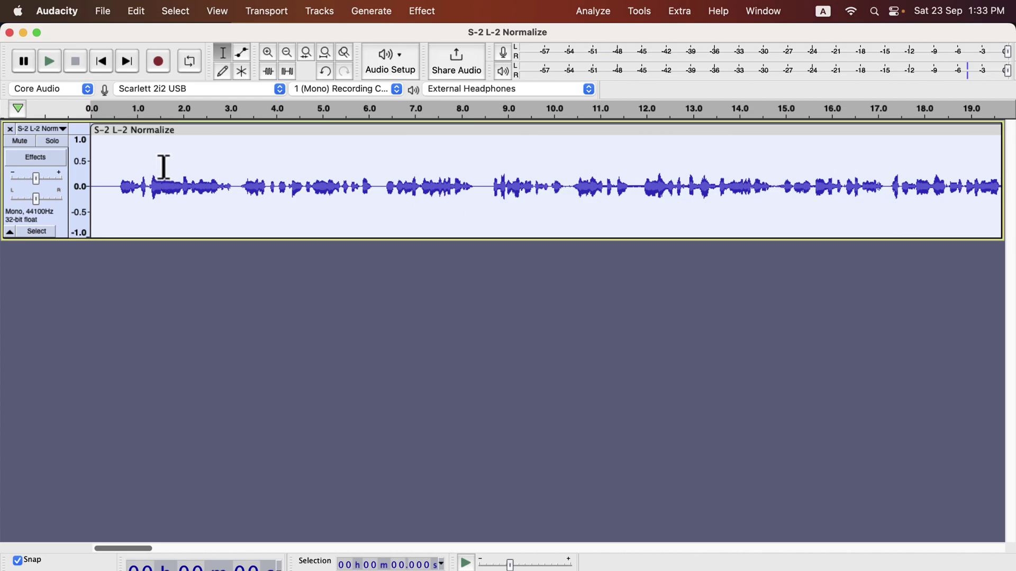
pyautogui.click(131, 5)
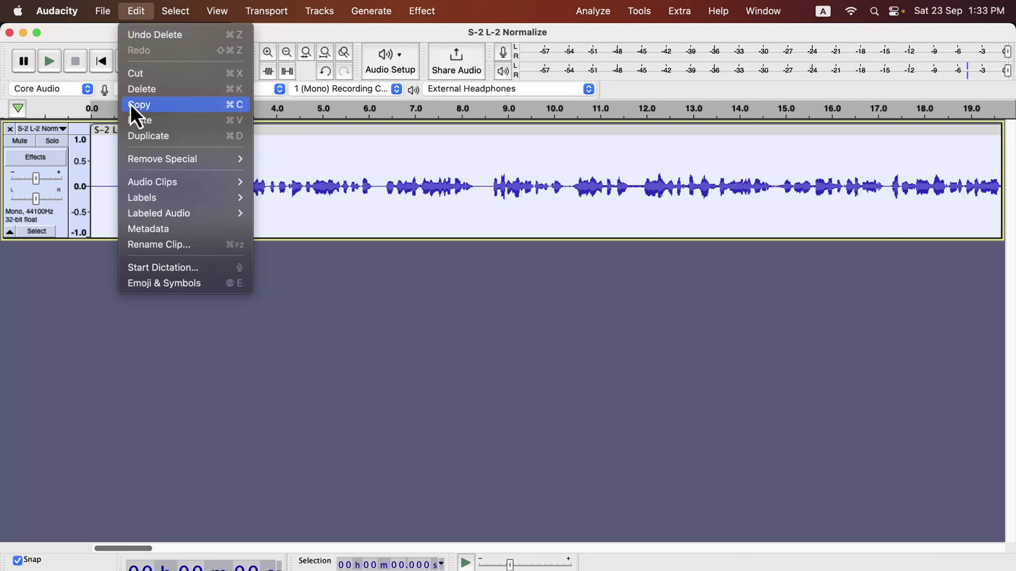
pyautogui.click(133, 135)
# - Rename the top clip 'RAW' and the bottom clip 'Improved', then select the whole Improved clip
pyautogui.doubleClick(152, 130)
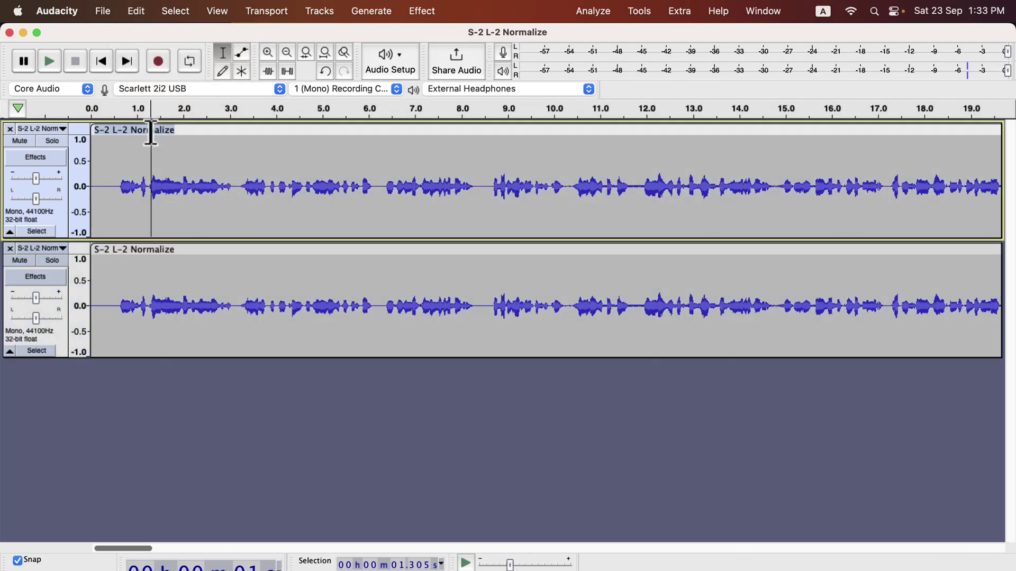
pyautogui.write('RAW')
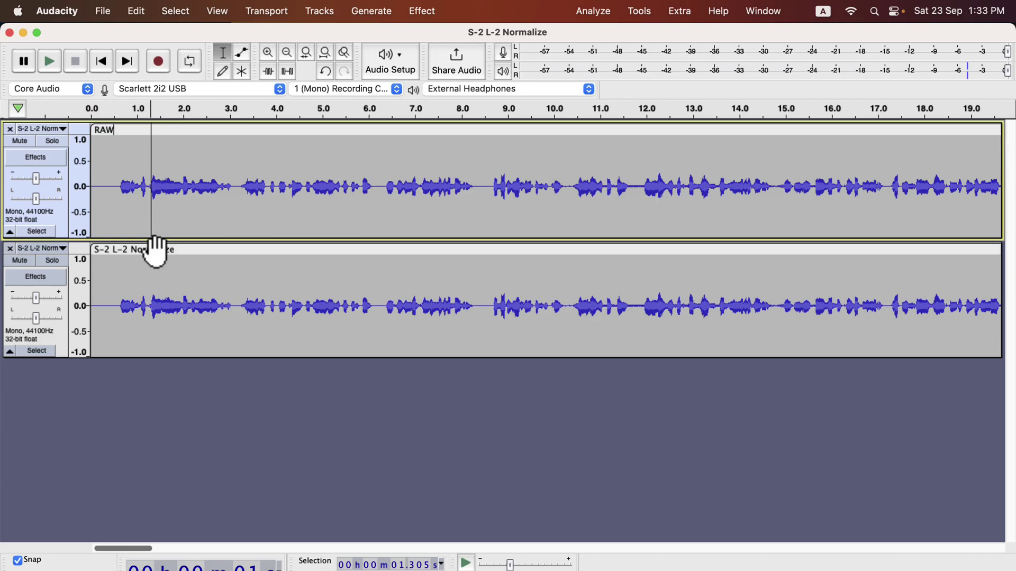
pyautogui.doubleClick(155, 250)
pyautogui.write('Improved')
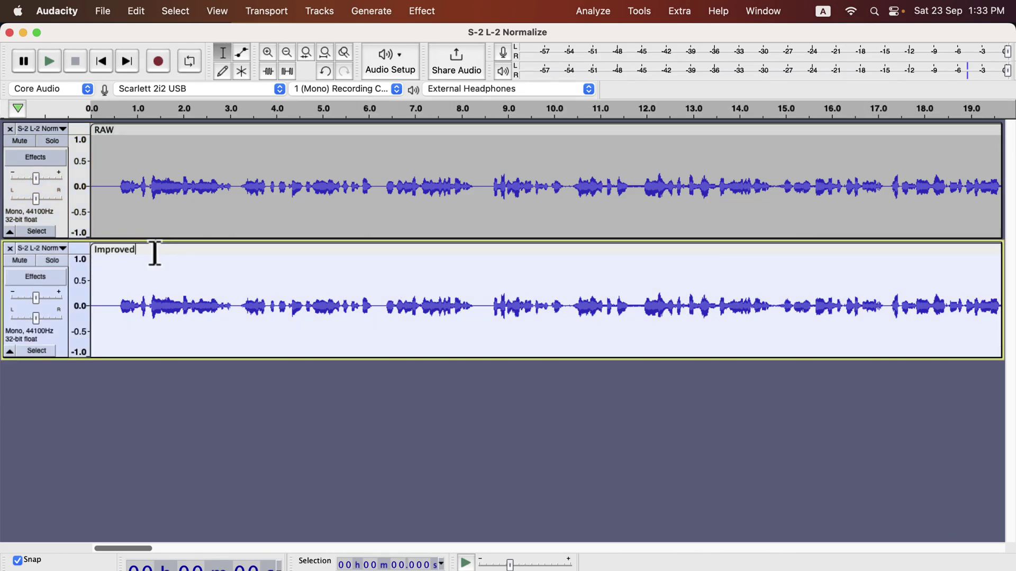
pyautogui.click(160, 279)
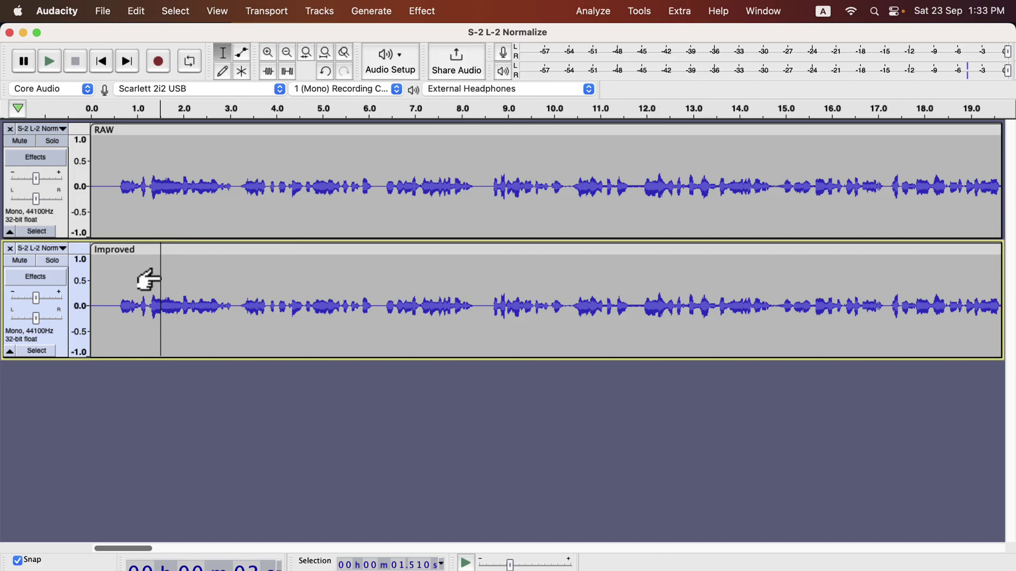
pyautogui.doubleClick(160, 278)
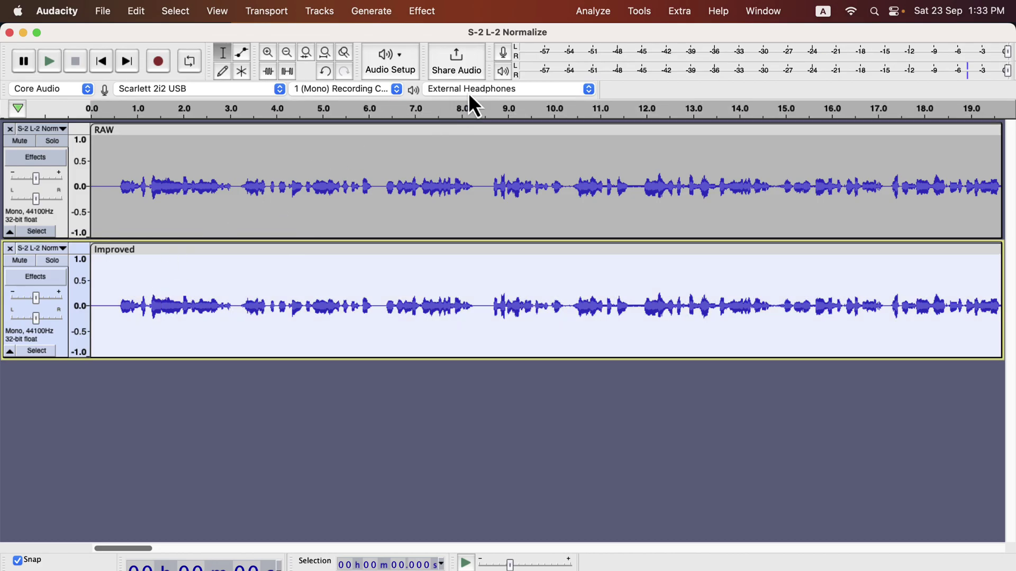
# - Apply the Clear Vocal Improve Macro to the Improved clip from Tools > Apply Macro
pyautogui.click(639, 13)
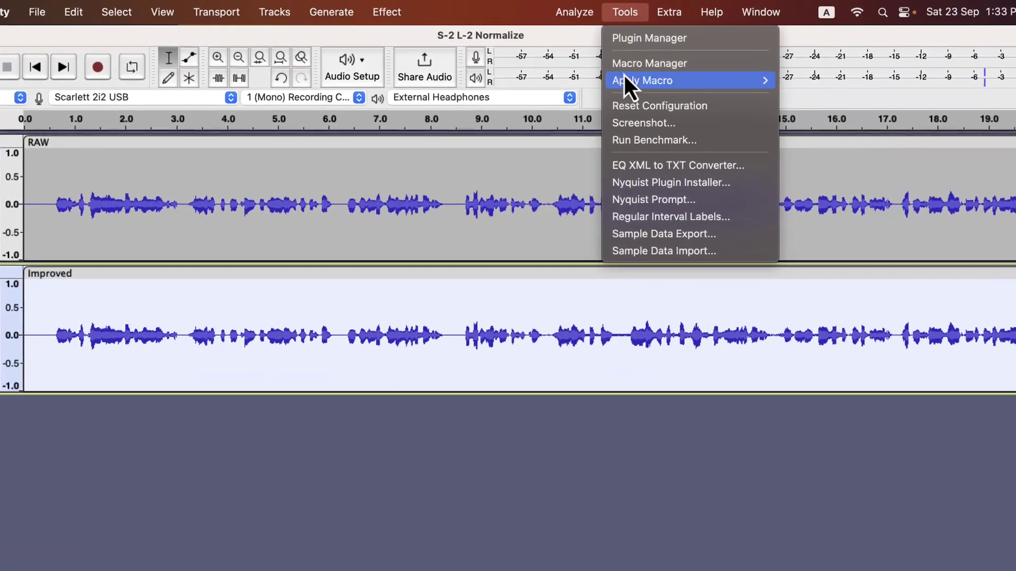
pyautogui.moveTo(640, 73)
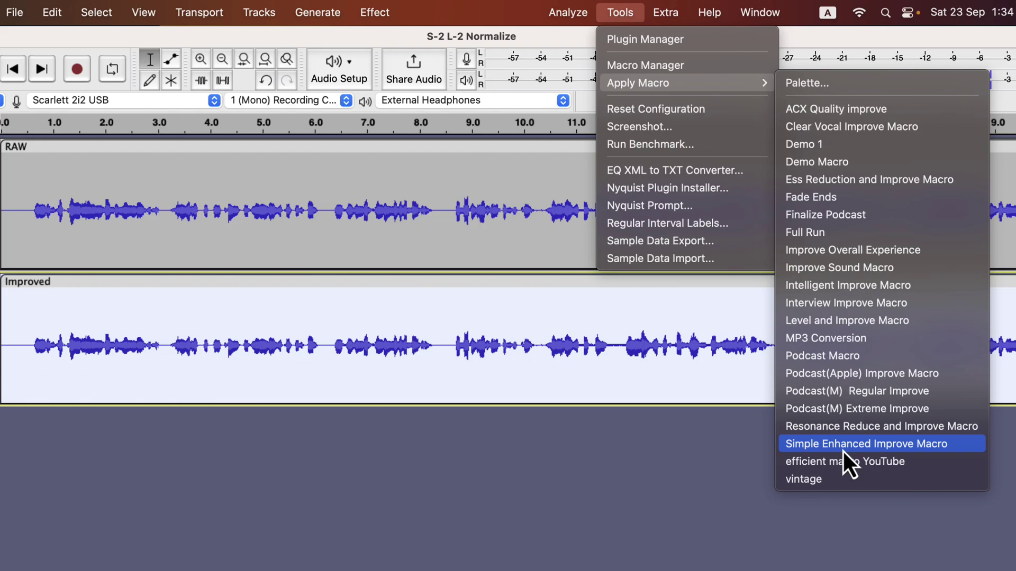
pyautogui.click(839, 127)
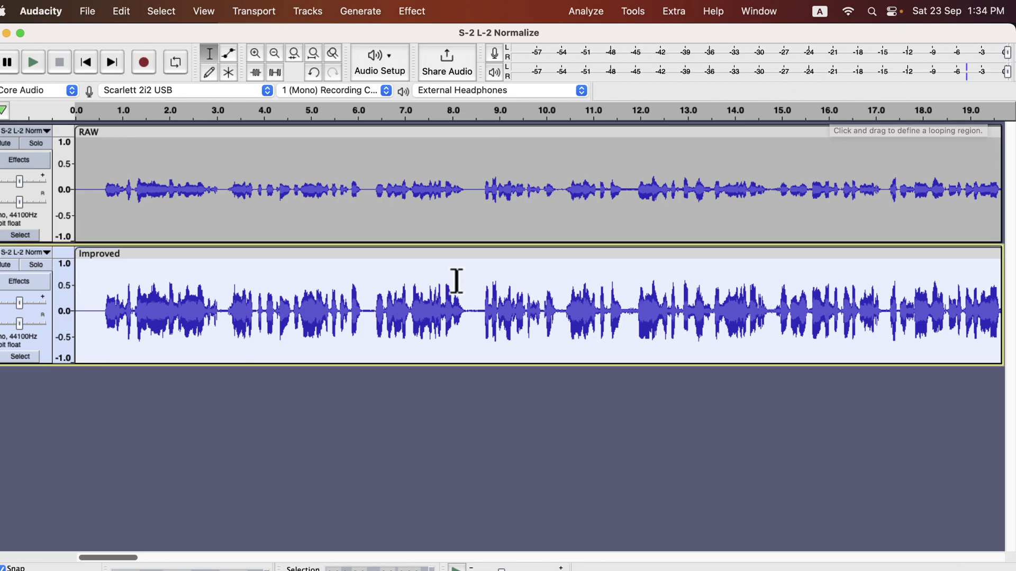
# - Solo the RAW track and play it from near the beginning, then stop
pyautogui.hscroll(5, 456, 281)
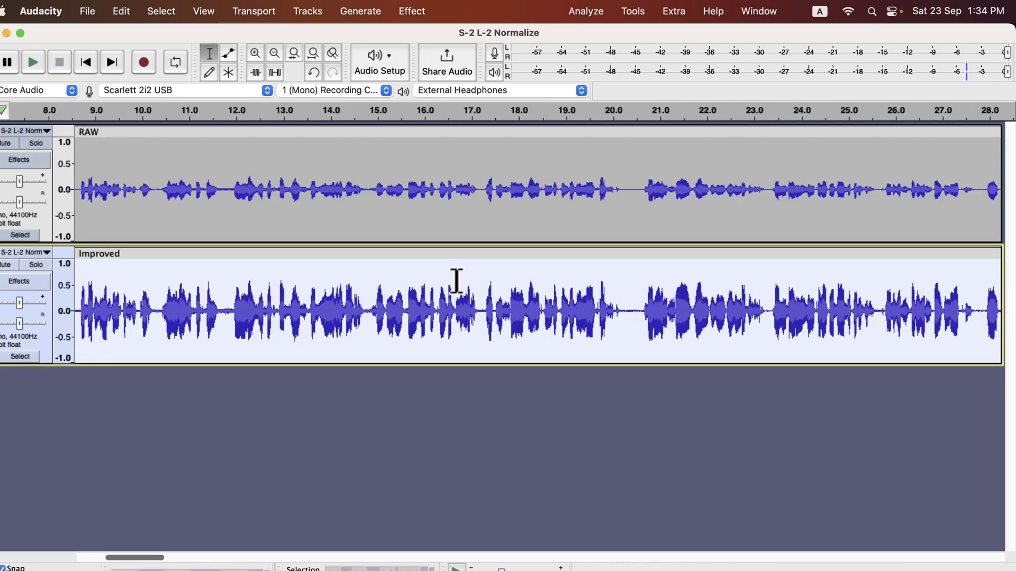
pyautogui.hscroll(-5, 456, 280)
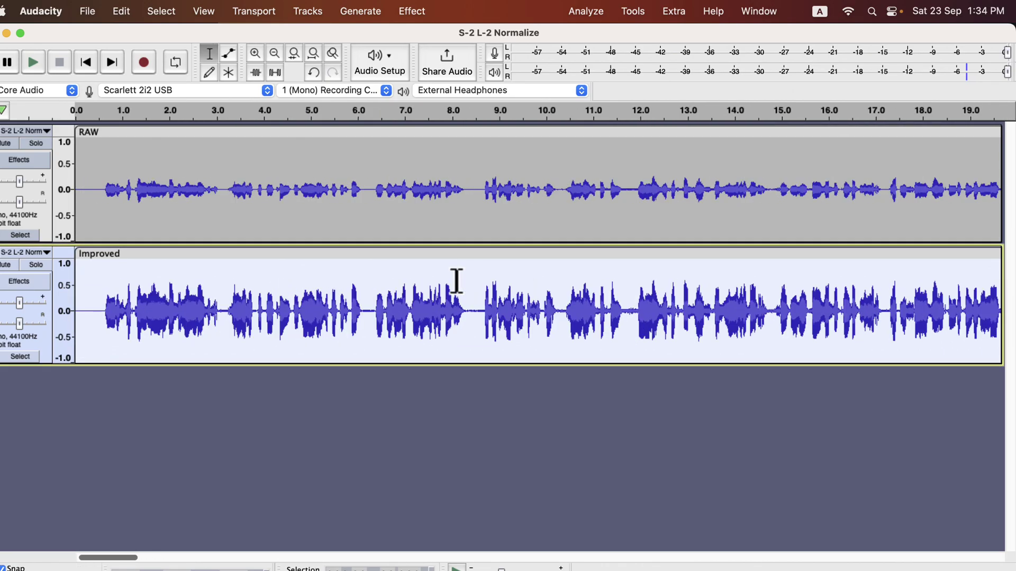
pyautogui.click(45, 146)
pyautogui.click(86, 170)
pyautogui.press('space')
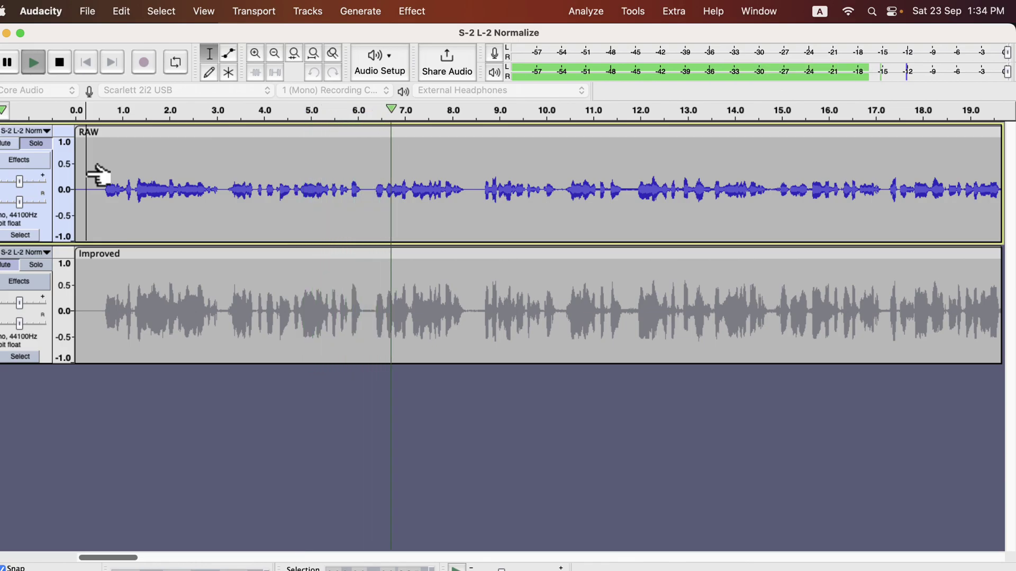
pyautogui.press('space')
# - Play the Improved track soloed, switch solo to RAW and back to Improved, then stop
pyautogui.click(43, 260)
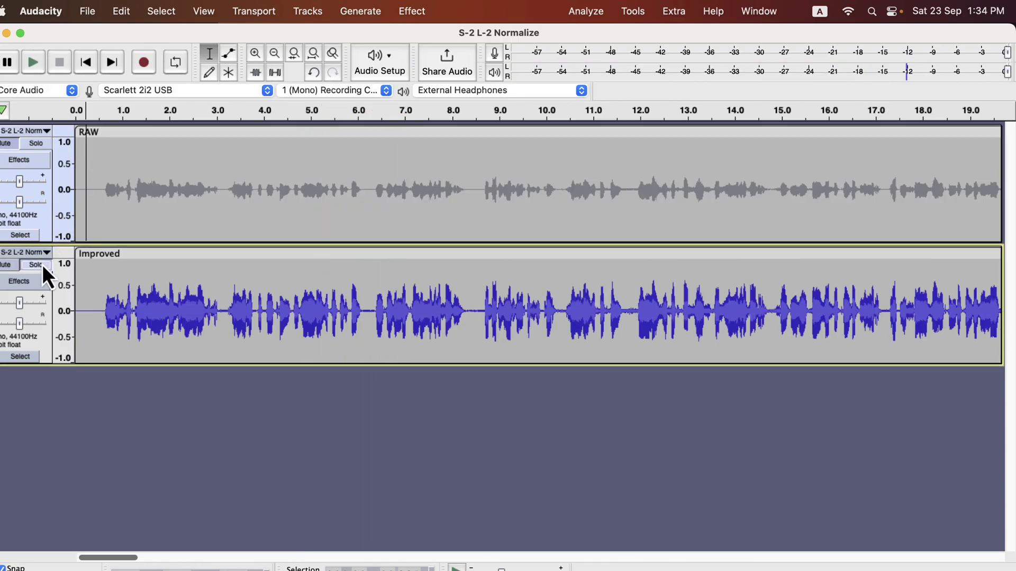
pyautogui.click(84, 285)
pyautogui.press('space')
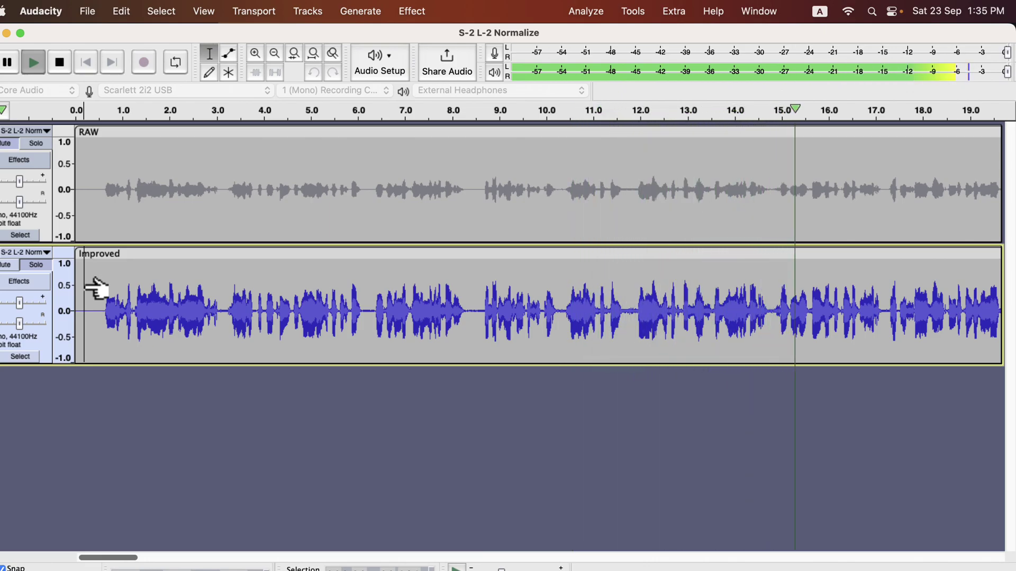
pyautogui.click(36, 145)
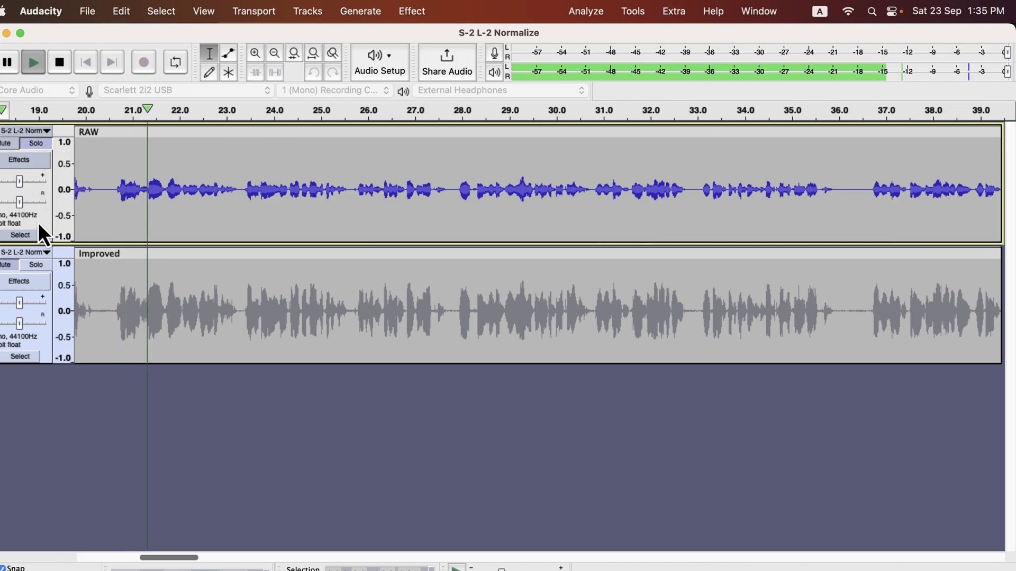
pyautogui.click(41, 265)
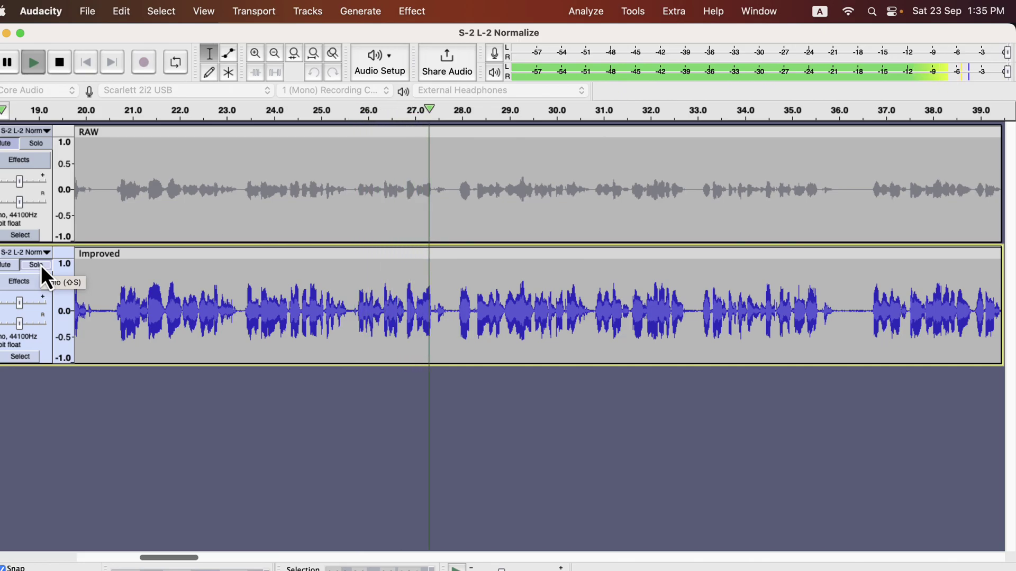
pyautogui.press('space')
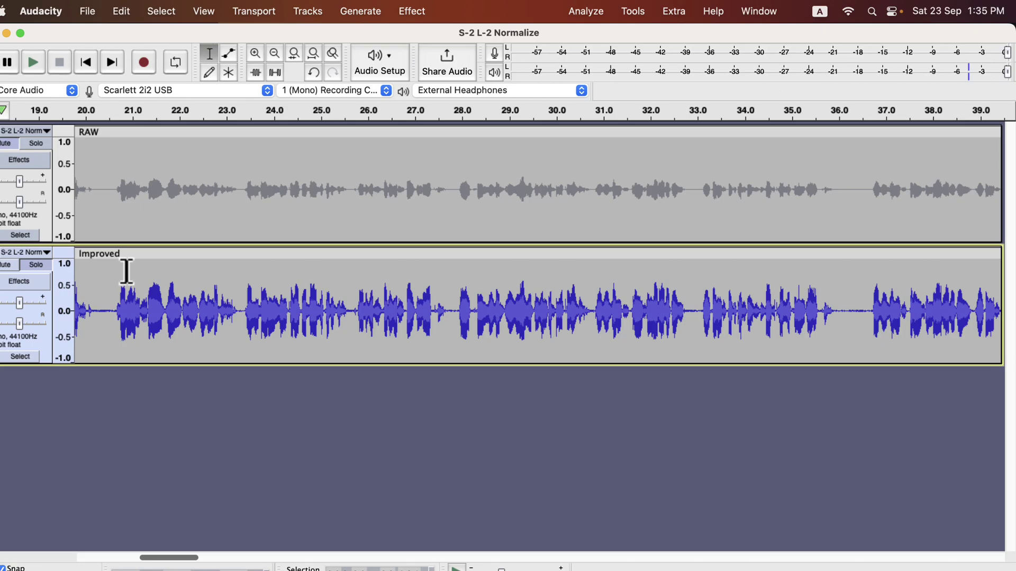
# - Select short ranges near 20 s and 11.6 s in Improved, then turn off its Solo
pyautogui.hscroll(-5, 127, 271)
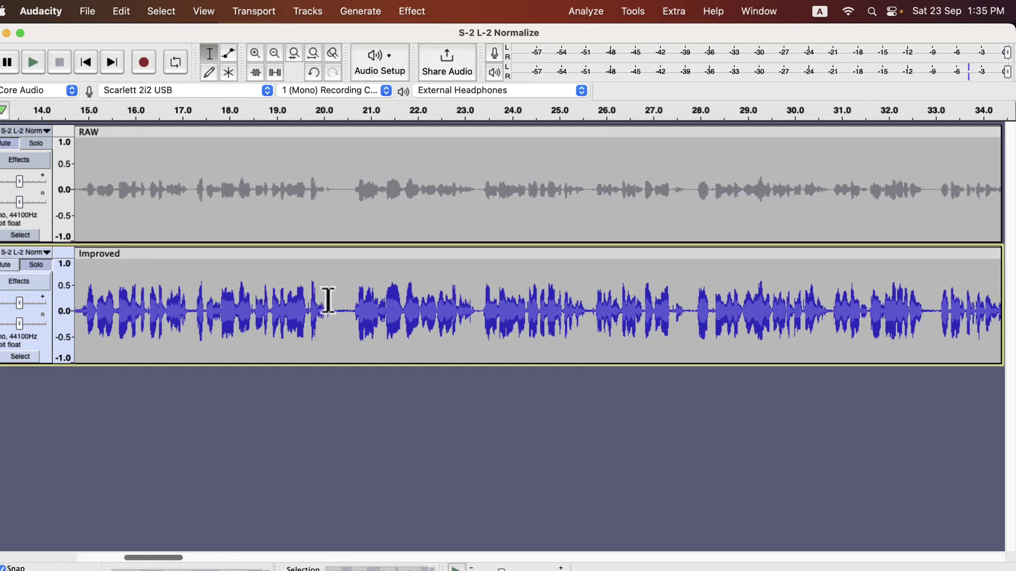
pyautogui.moveTo(330, 300); pyautogui.dragTo(350, 317)
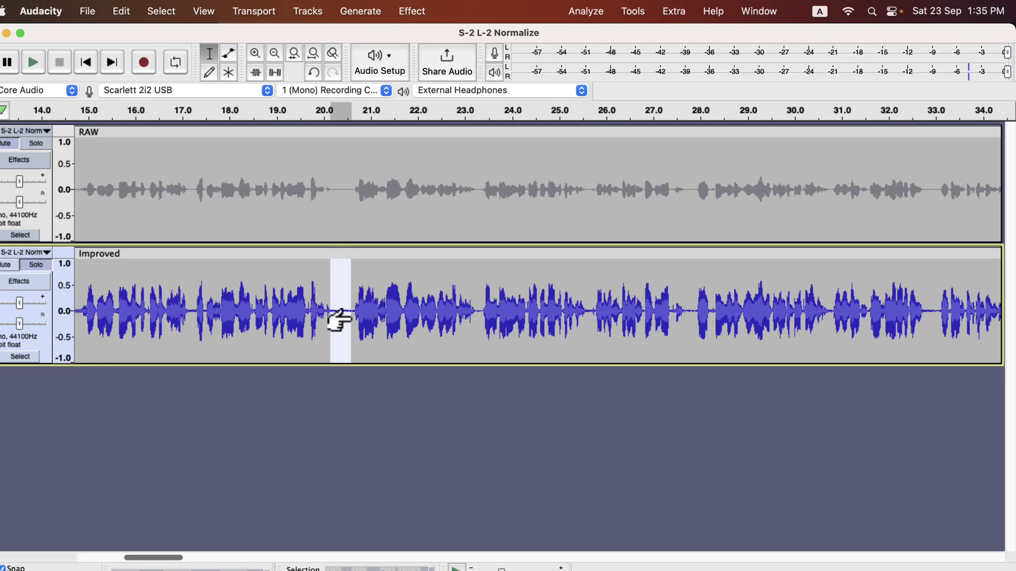
pyautogui.hscroll(-5, 351, 318)
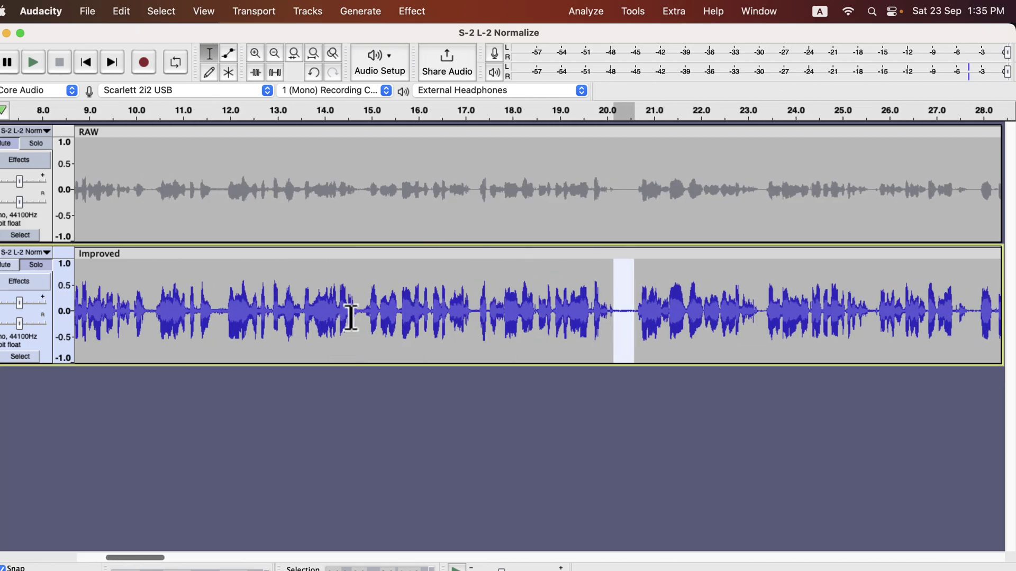
pyautogui.hscroll(-2, 351, 317)
pyautogui.click(285, 288)
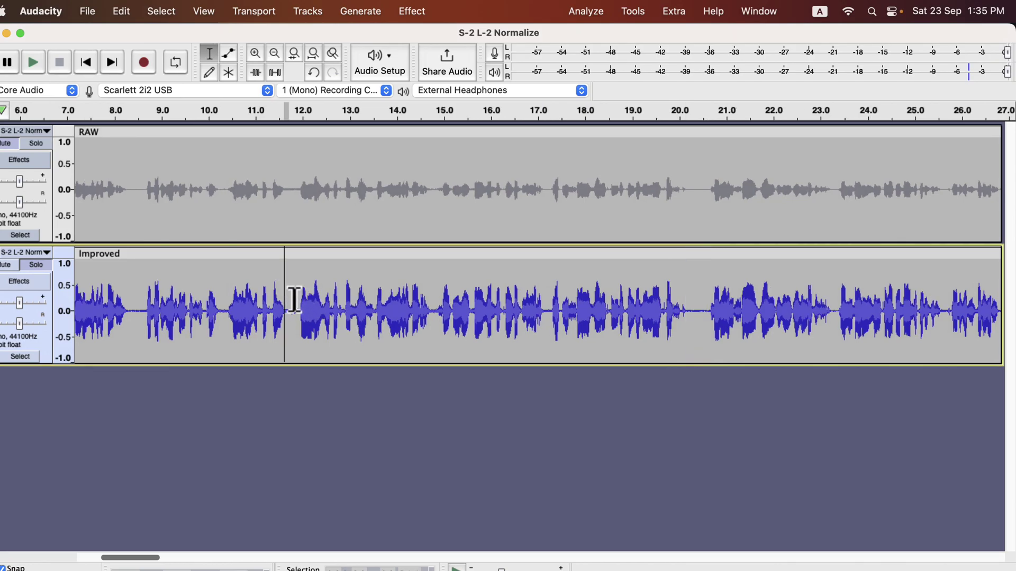
pyautogui.moveTo(294, 300); pyautogui.dragTo(362, 299)
pyautogui.hscroll(-4, 291, 304)
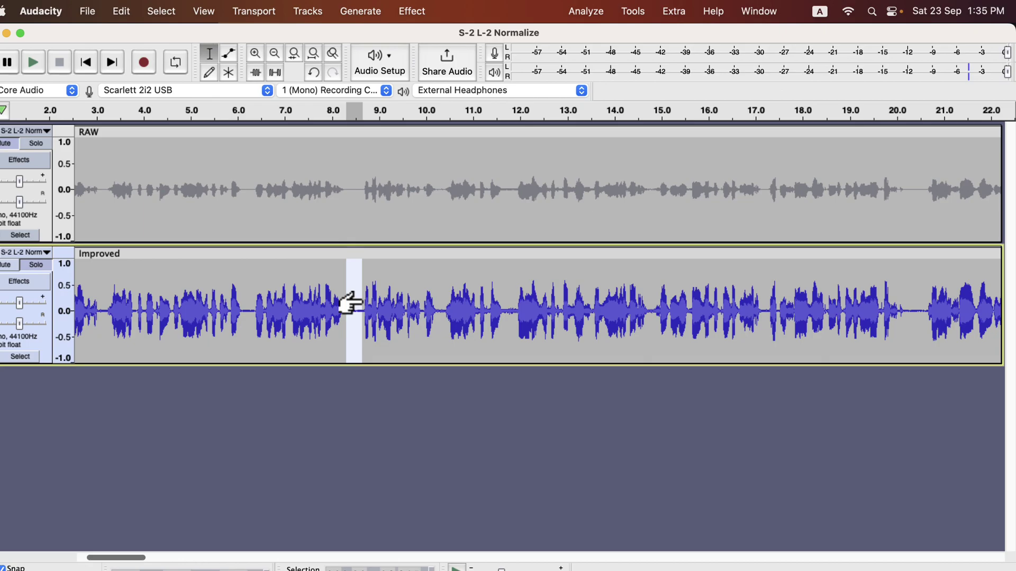
pyautogui.hscroll(-3, 349, 302)
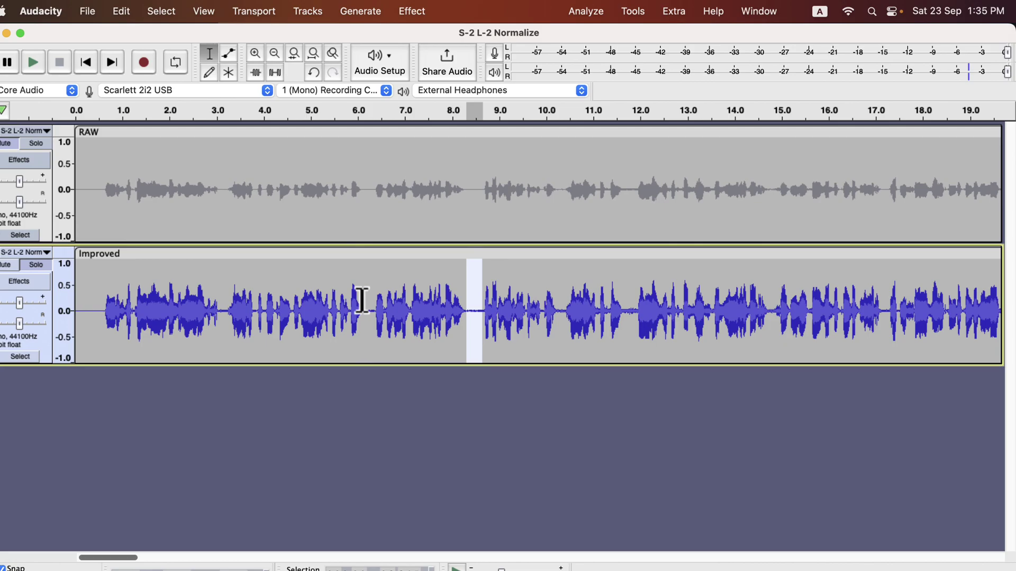
pyautogui.click(37, 266)
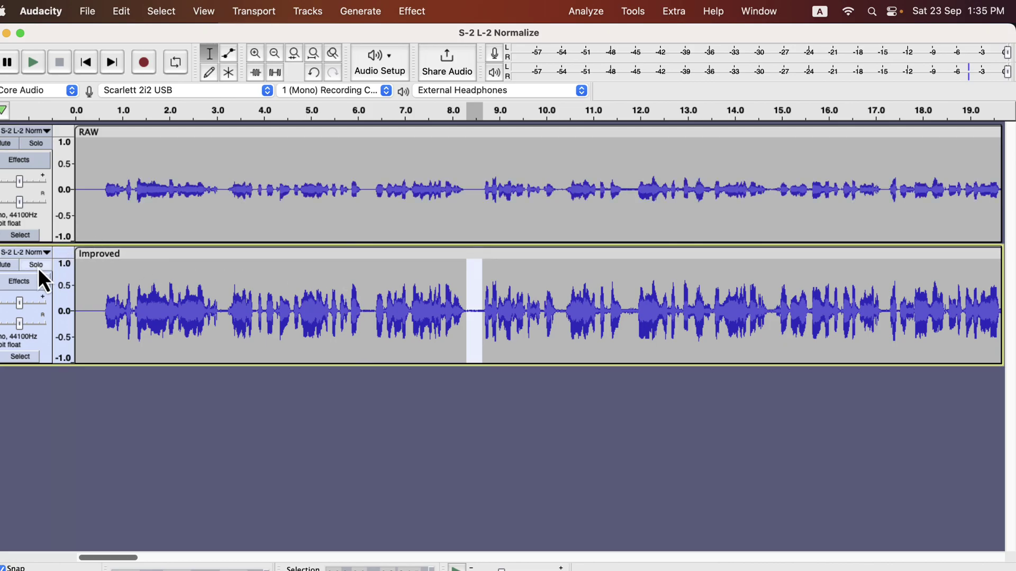
# - Duplicate the Improved clip into a third track named Waves, then select 8.3–8.6 s in Improved
pyautogui.click(150, 299)
pyautogui.doubleClick(149, 298)
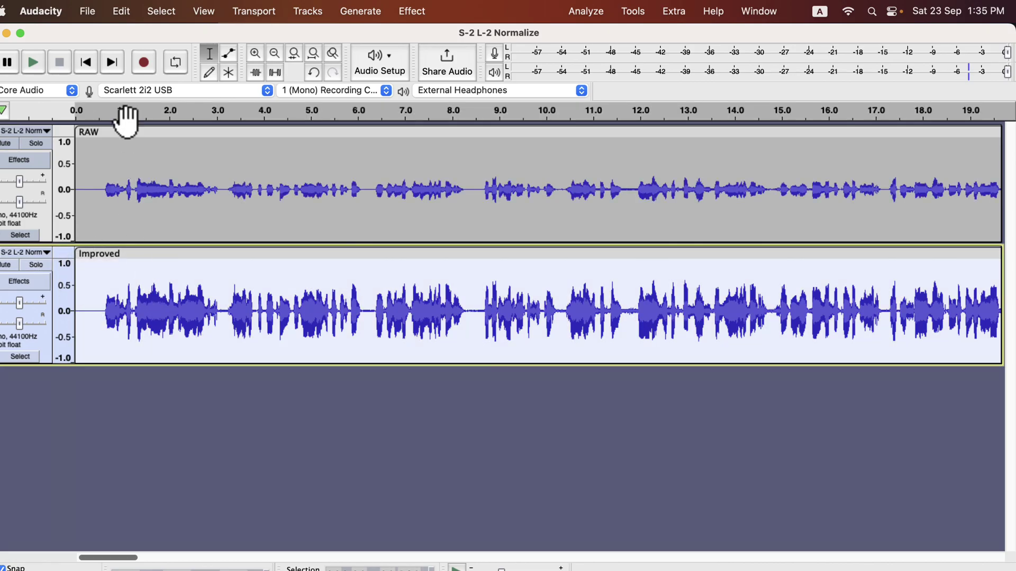
pyautogui.click(125, 4)
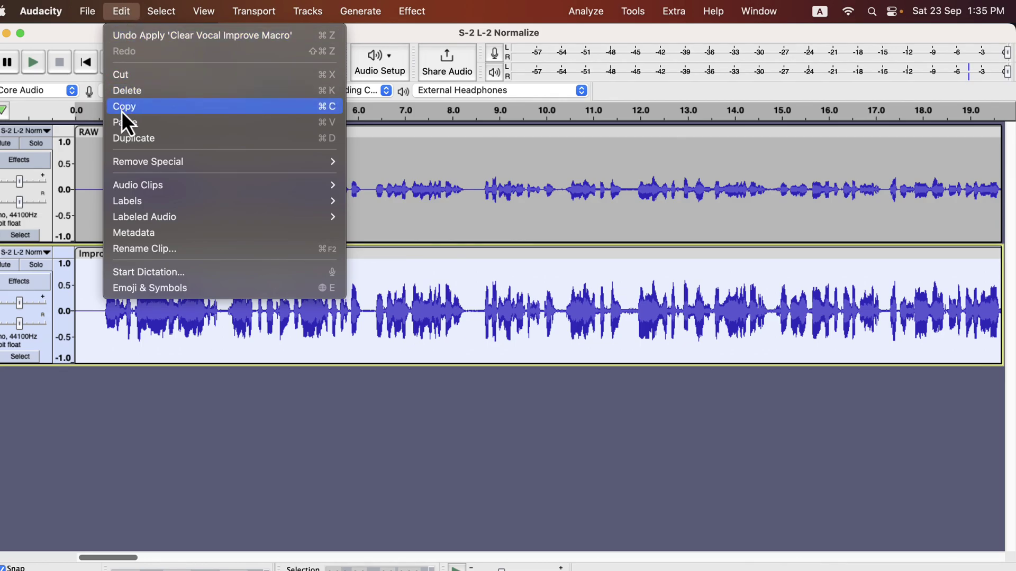
pyautogui.click(120, 138)
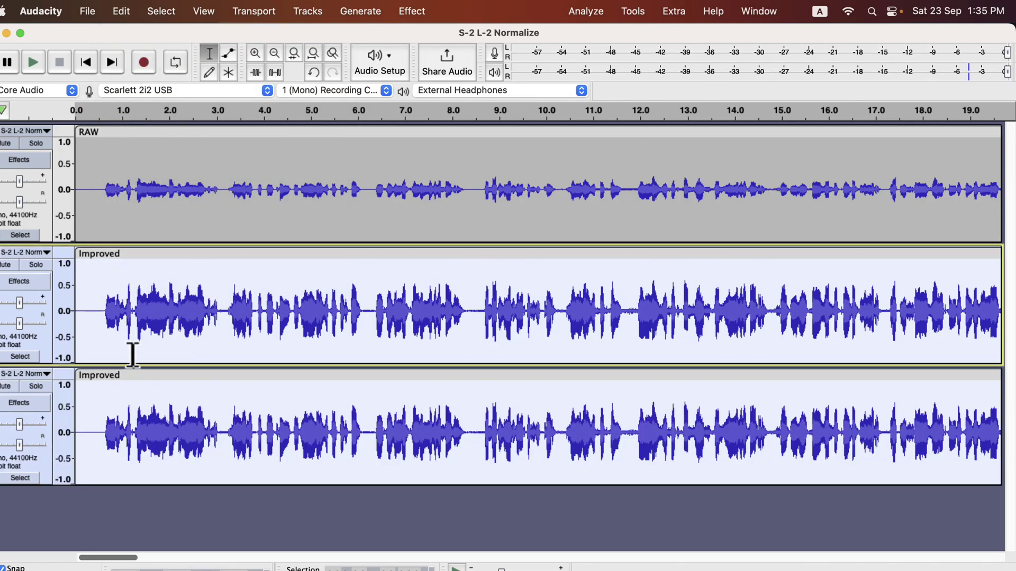
pyautogui.click(112, 377)
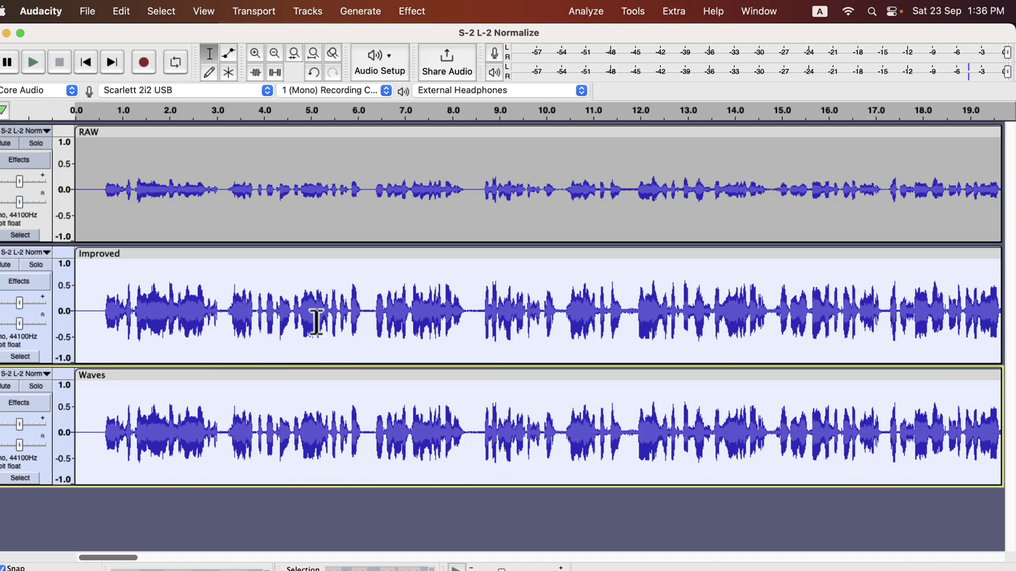
pyautogui.click(385, 307)
pyautogui.moveTo(466, 303); pyautogui.dragTo(481, 320)
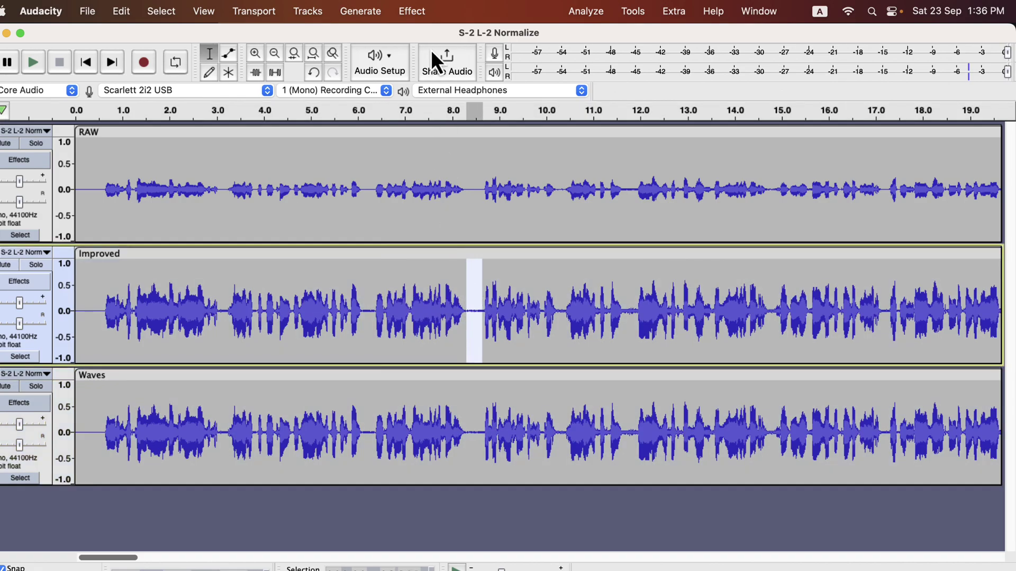
# - Capture a Noise Reduction noise profile from the quiet 8.3–8.6 s stretch
pyautogui.click(413, 12)
pyautogui.moveTo(443, 169)
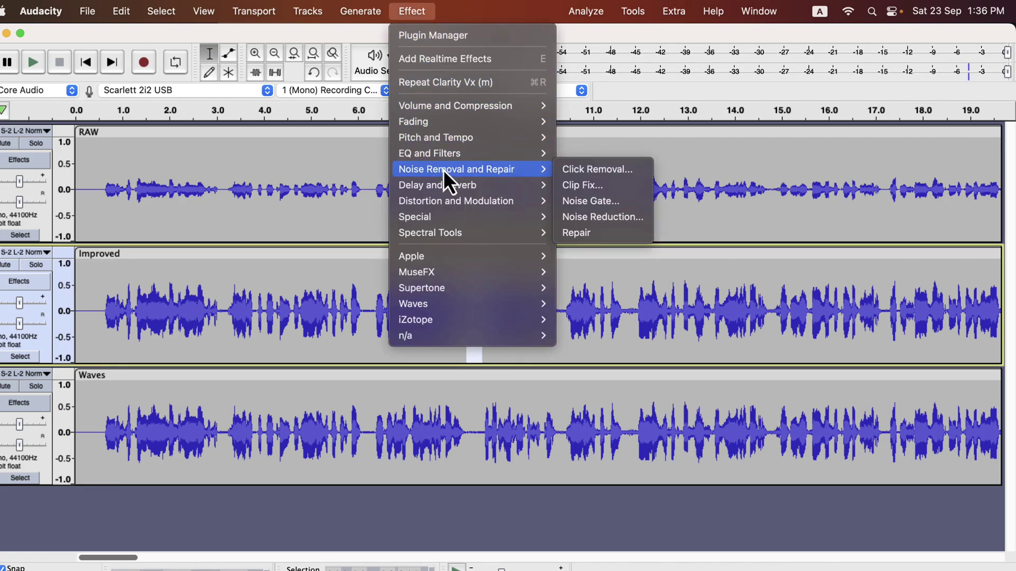
pyautogui.click(576, 216)
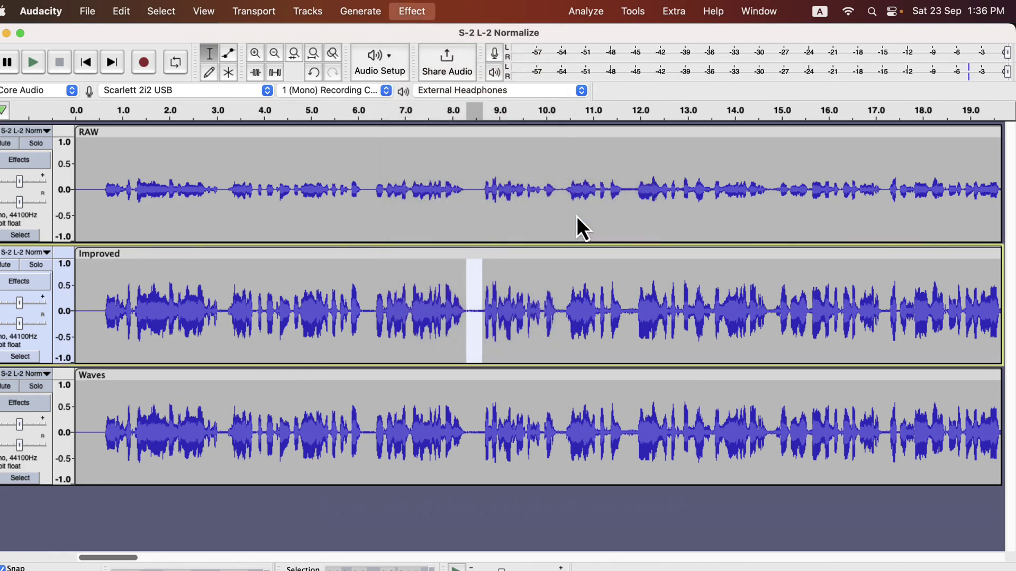
pyautogui.click(519, 253)
# - Apply Noise Reduction at 12 dB to the whole Improved clip, then select the Waves track
pyautogui.doubleClick(470, 320)
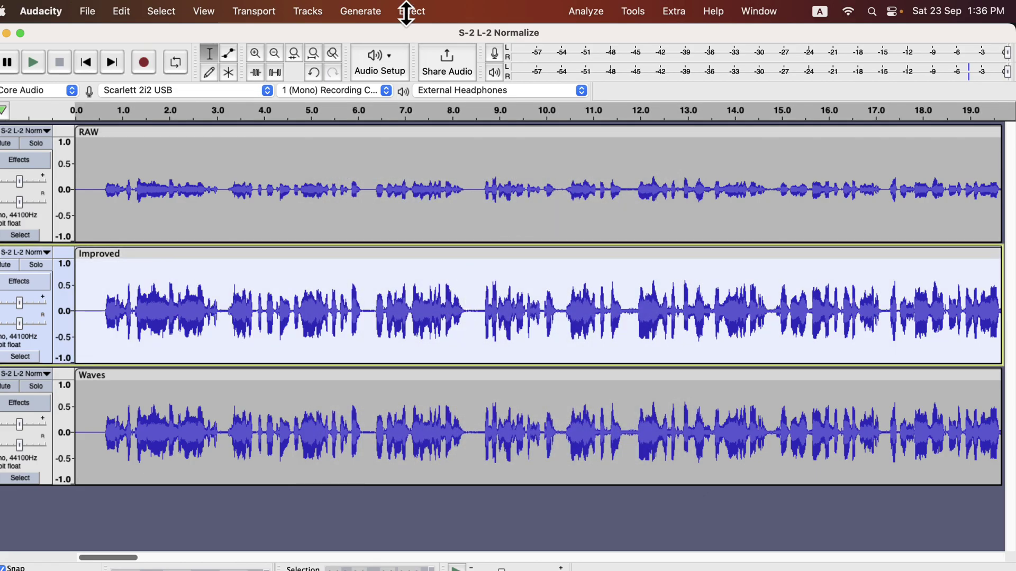
pyautogui.click(412, 12)
pyautogui.moveTo(454, 169)
pyautogui.click(573, 215)
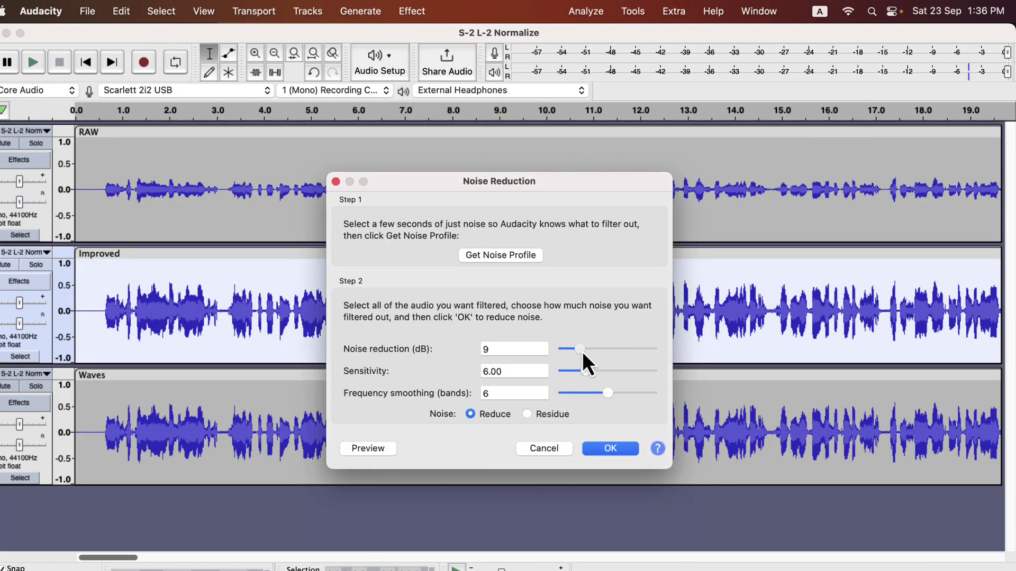
pyautogui.moveTo(582, 351); pyautogui.dragTo(589, 351)
pyautogui.click(617, 449)
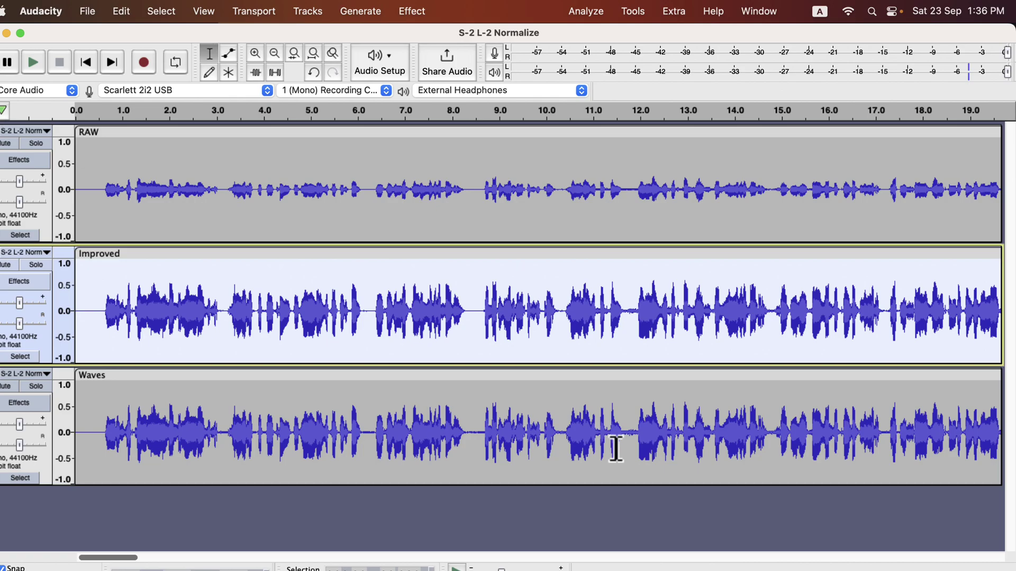
pyautogui.click(401, 436)
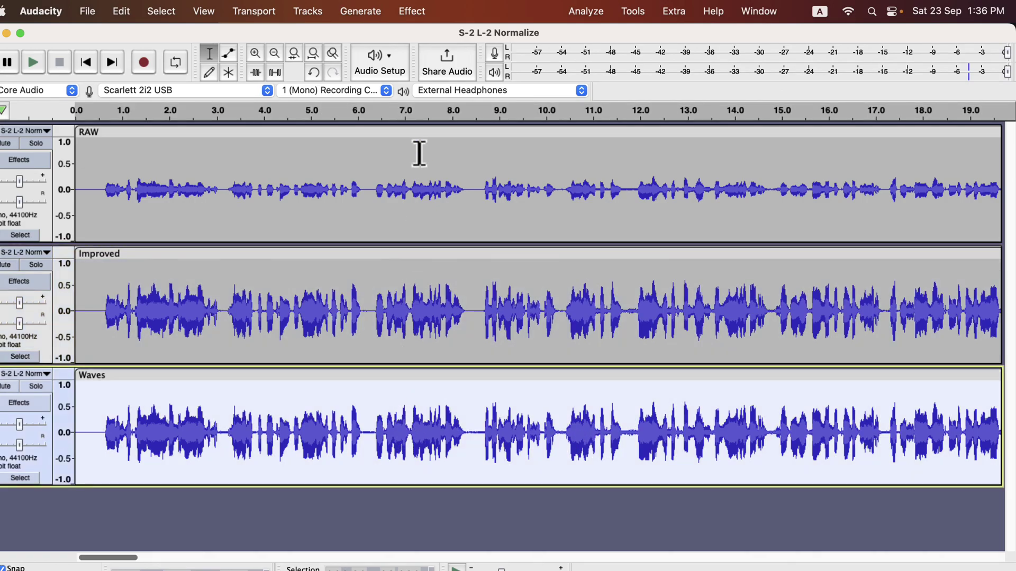
pyautogui.click(414, 12)
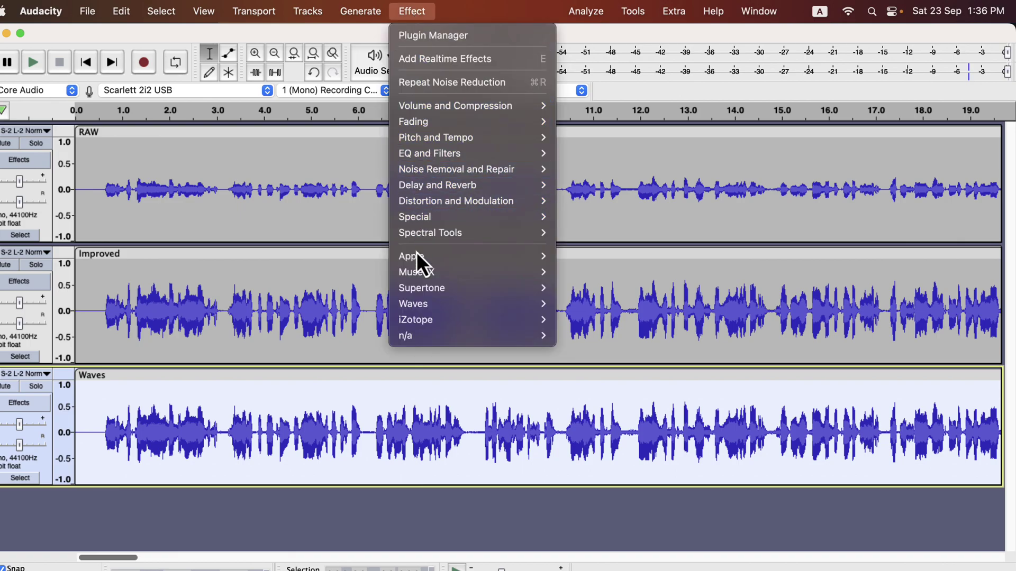
# - Apply Clarity Vx (m) with the Broad 2 neural network to the Waves track
pyautogui.moveTo(424, 307)
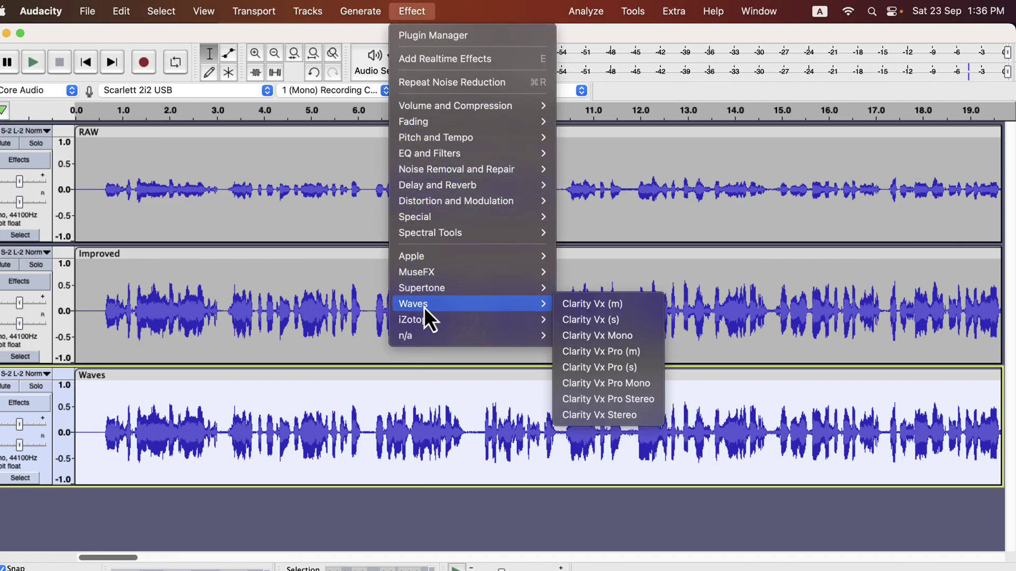
pyautogui.click(579, 305)
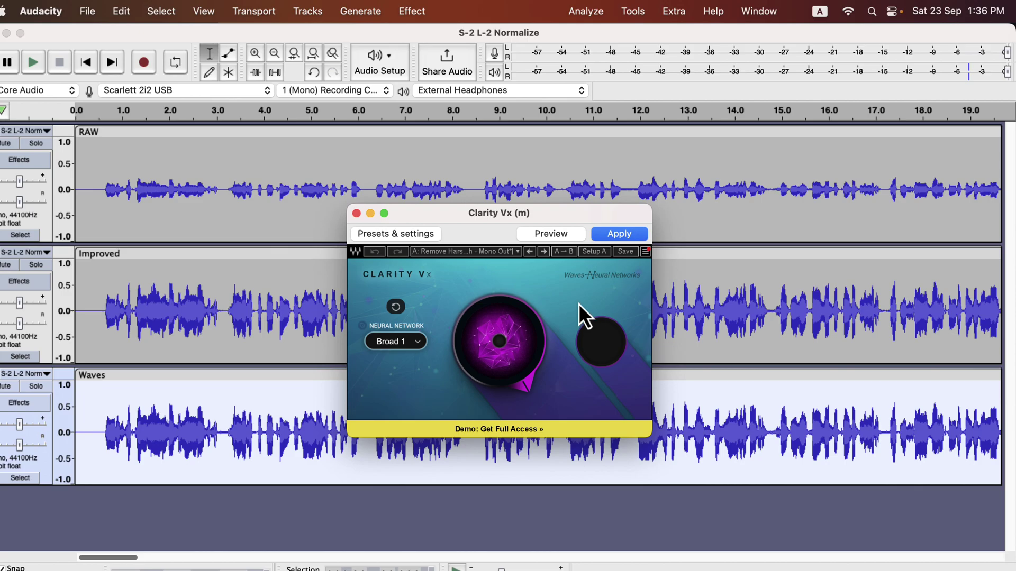
pyautogui.click(418, 343)
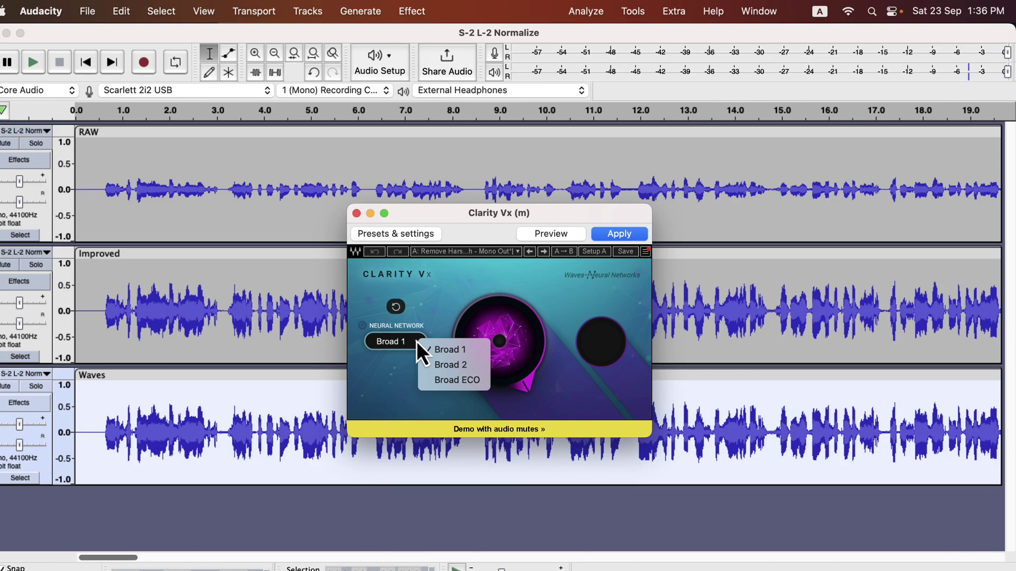
pyautogui.click(432, 366)
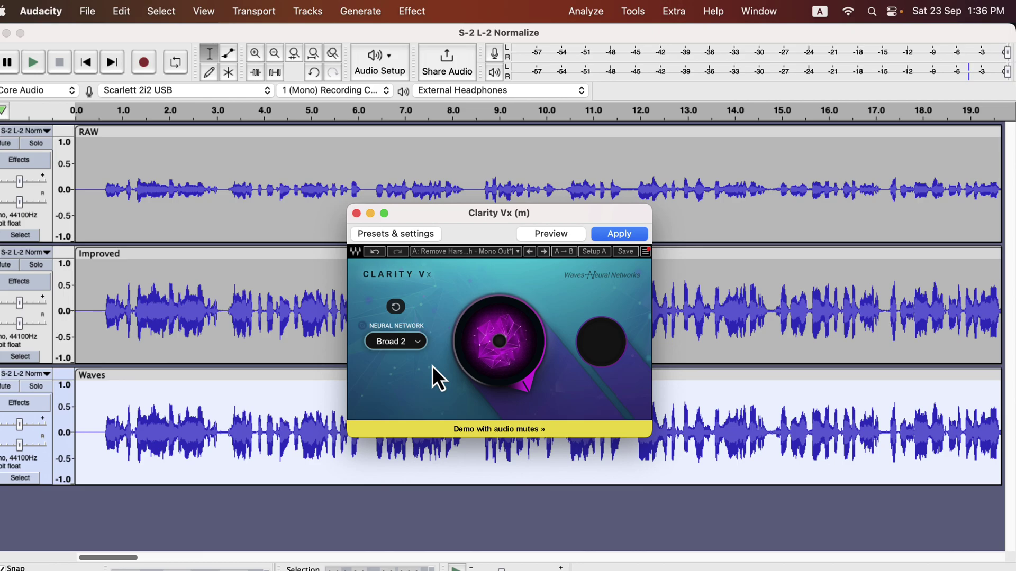
pyautogui.moveTo(522, 391)
pyautogui.click(619, 233)
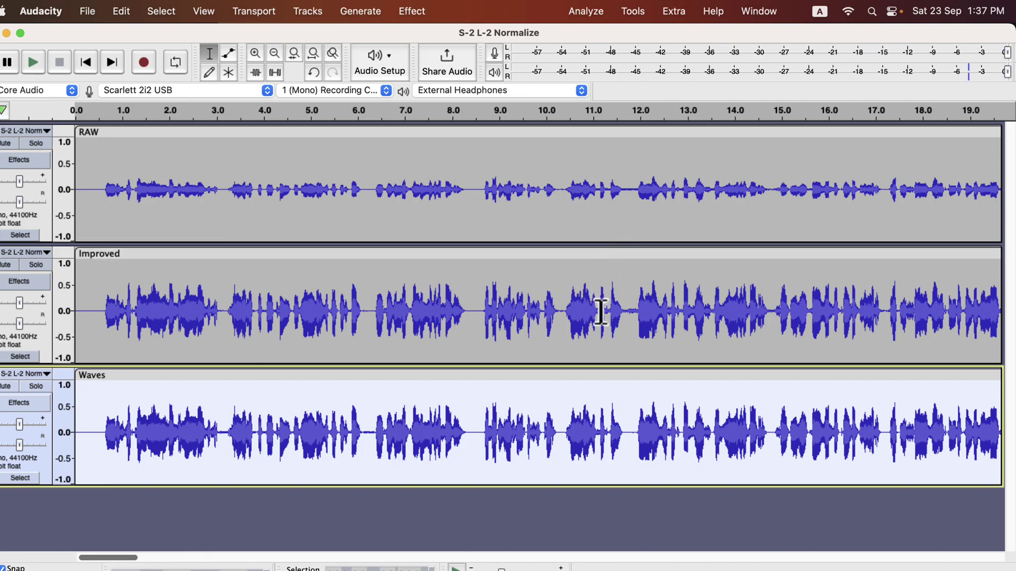
# - Select a brief range near 11.8 s in Improved, then the matching range in Waves
pyautogui.moveTo(625, 312); pyautogui.dragTo(638, 317)
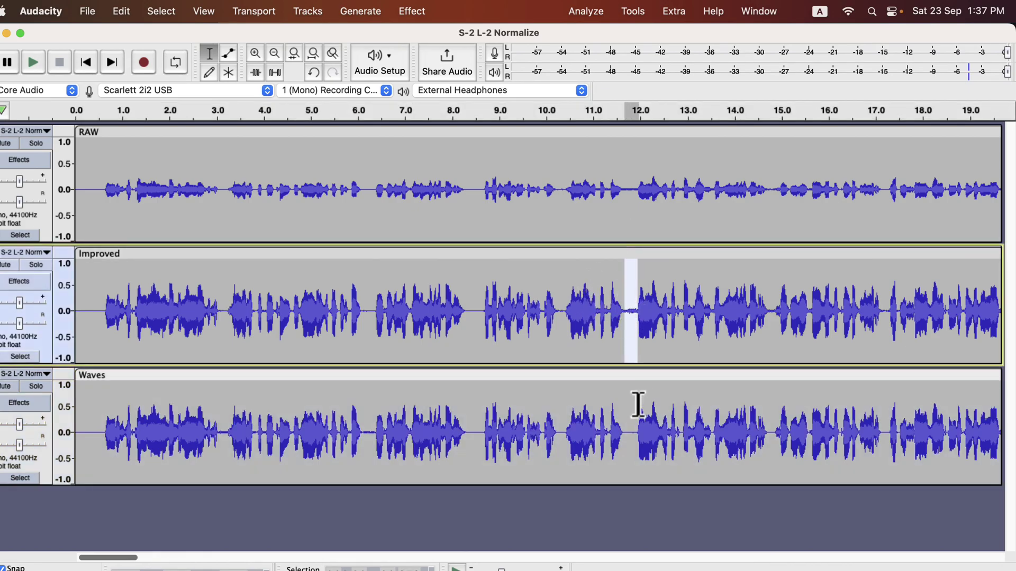
pyautogui.moveTo(626, 426); pyautogui.dragTo(635, 435)
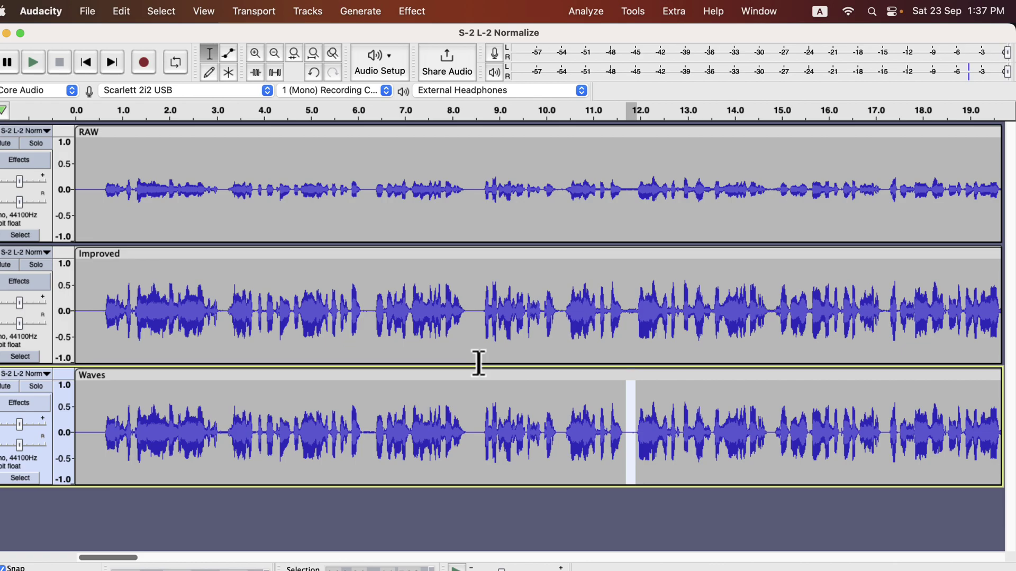
# - Play the Improved track soloed from near the start, then solo Waves and resume playback
pyautogui.click(36, 264)
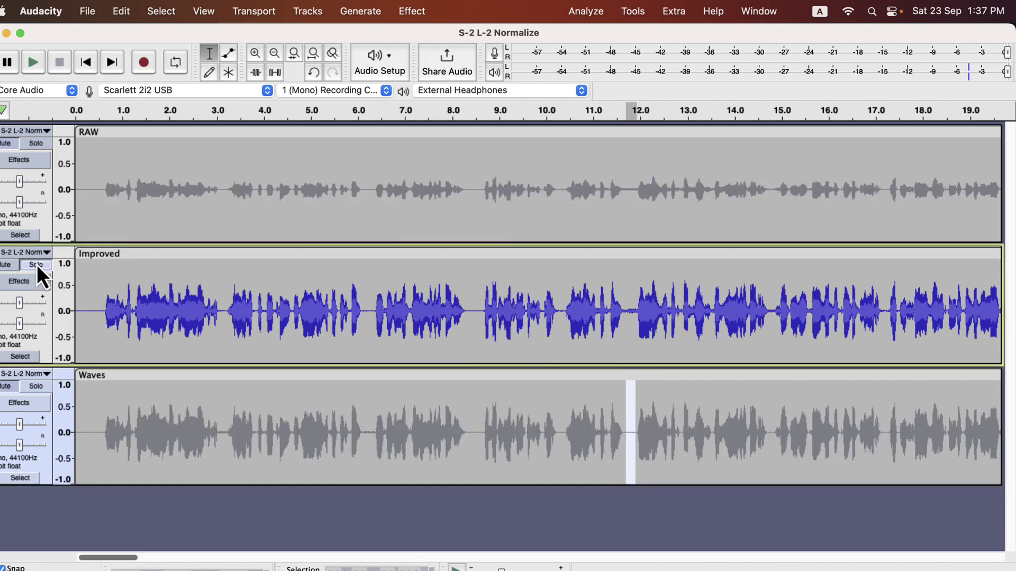
pyautogui.click(90, 286)
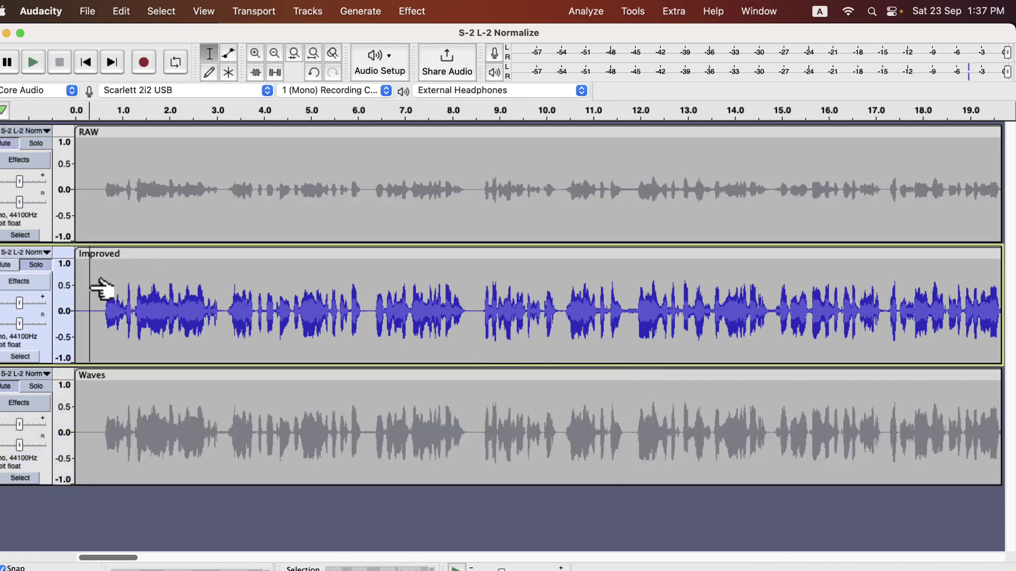
pyautogui.press('space')
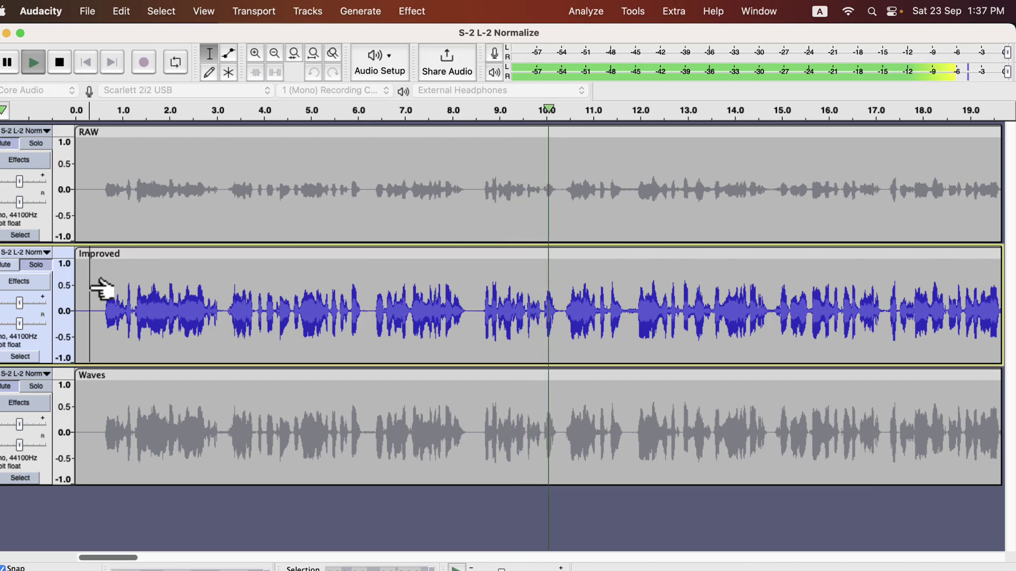
pyautogui.press('space')
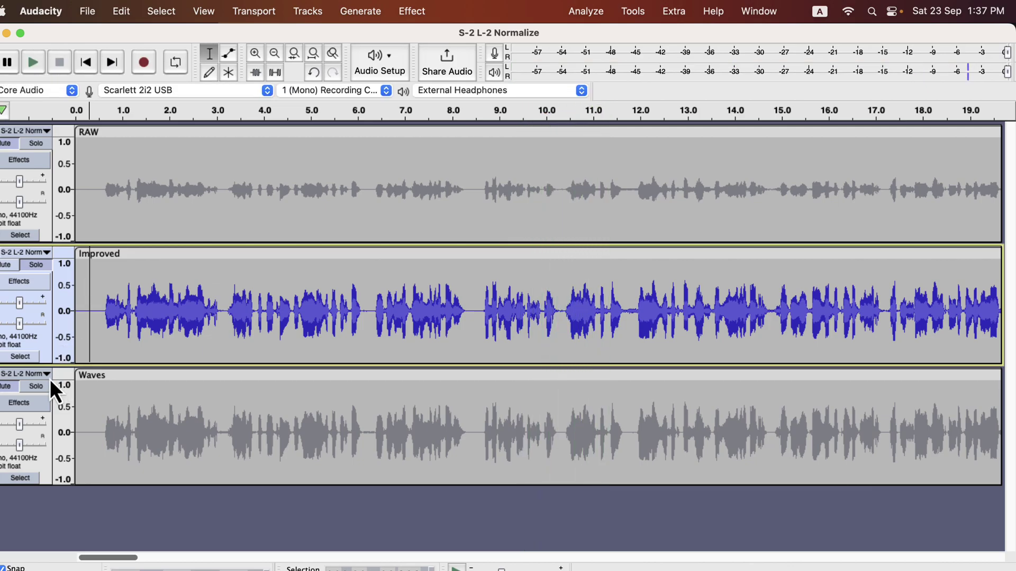
pyautogui.click(45, 385)
pyautogui.press('space')
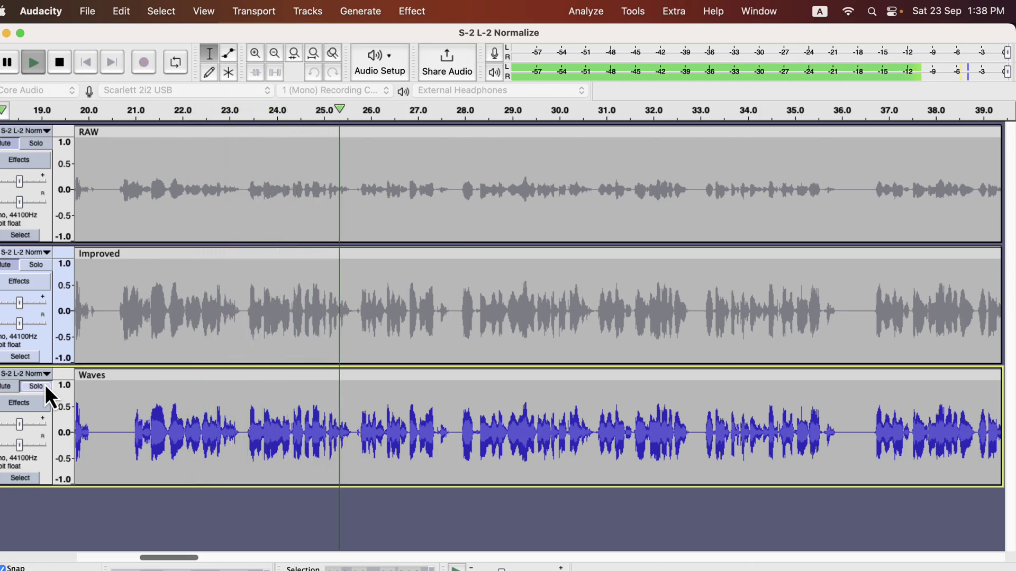
# - Alternate solo between Improved and Waves three times during playback, then stop playback
pyautogui.click(42, 266)
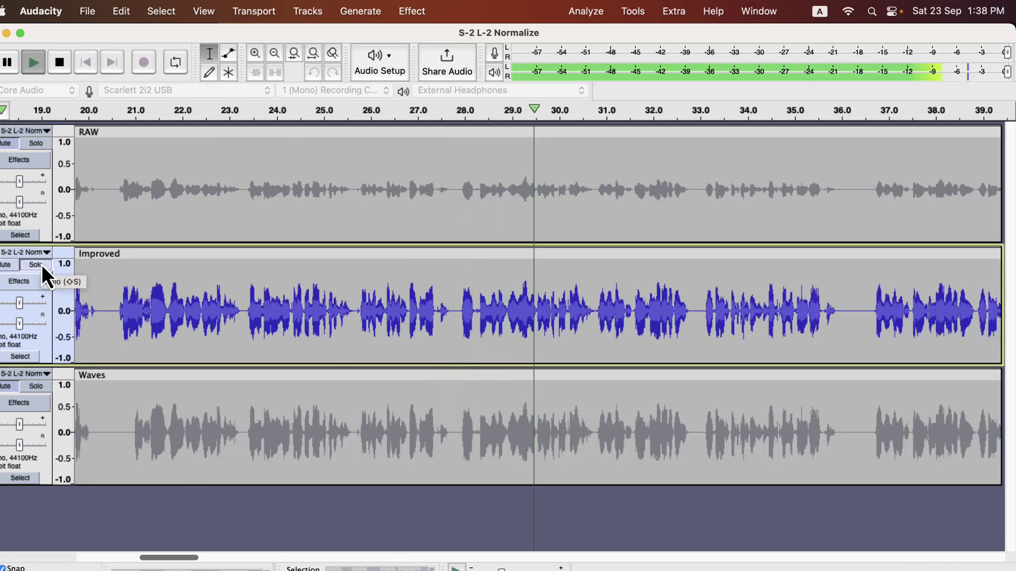
pyautogui.click(33, 389)
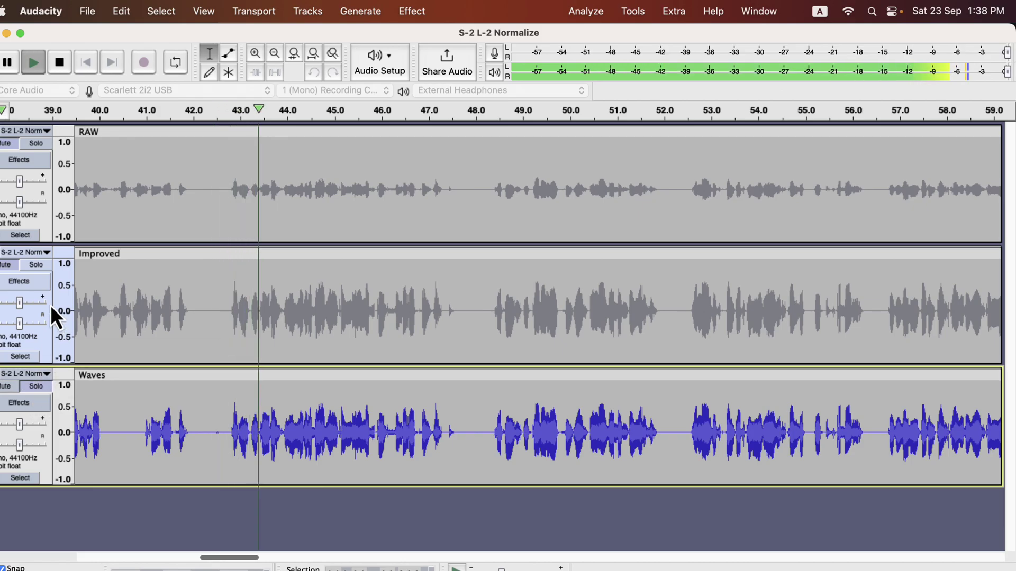
pyautogui.click(42, 265)
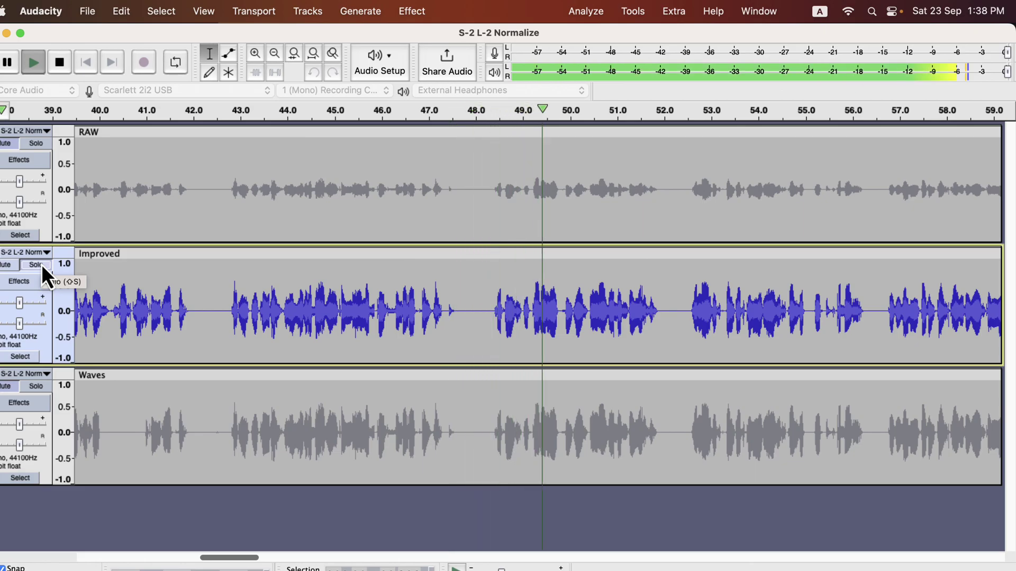
pyautogui.click(30, 386)
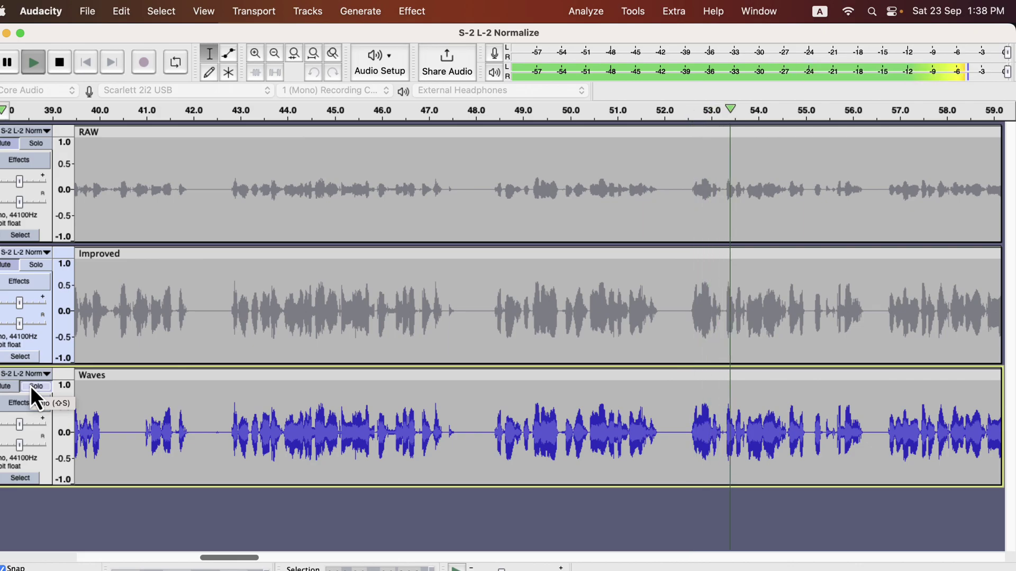
pyautogui.click(36, 265)
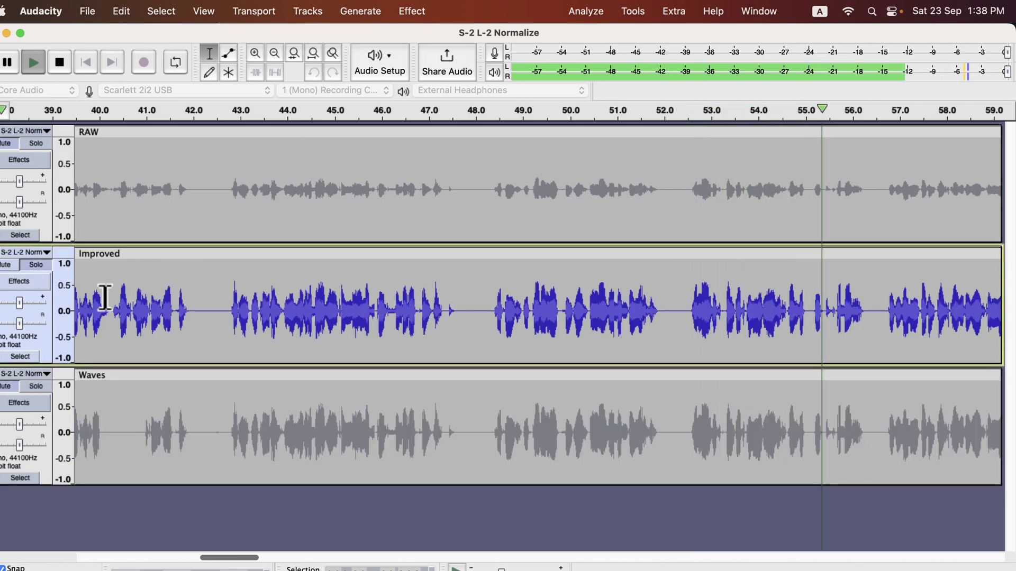
pyautogui.hscroll(5, 141, 318)
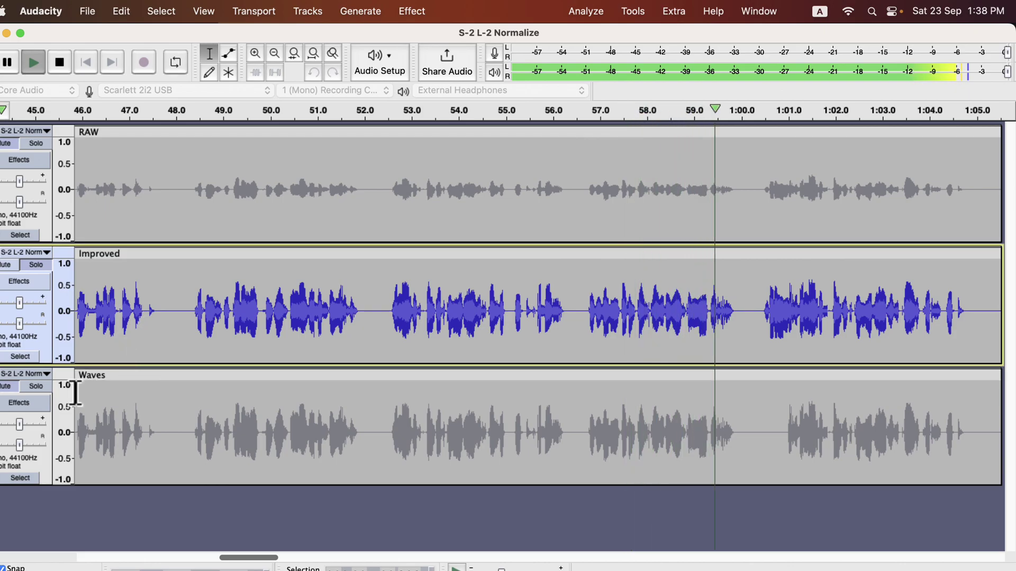
pyautogui.click(43, 387)
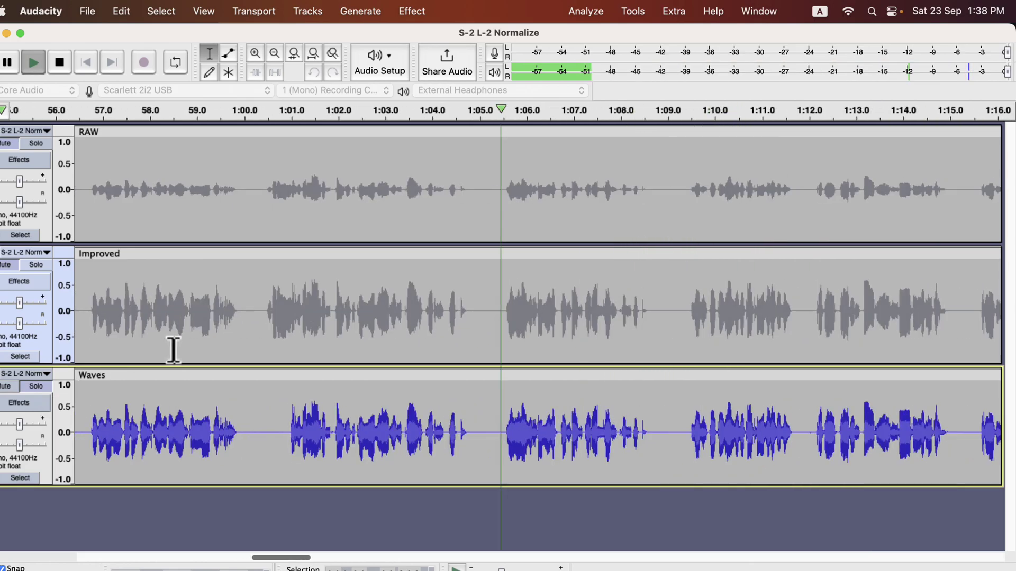
pyautogui.press('space')
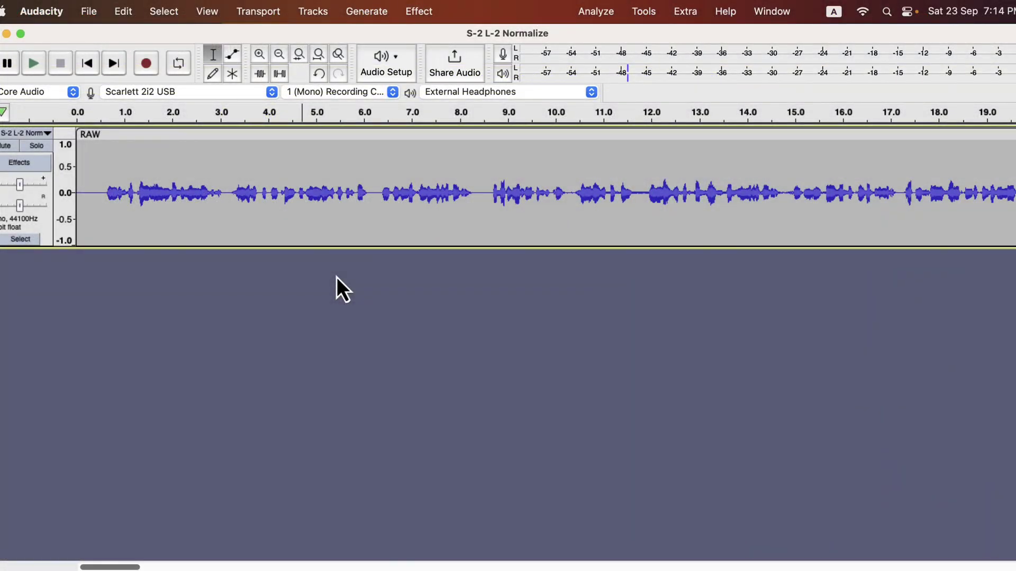
# - Show the Tools > Apply Macro submenu, then switch to the EQs and Macro Pack page
pyautogui.click(646, 12)
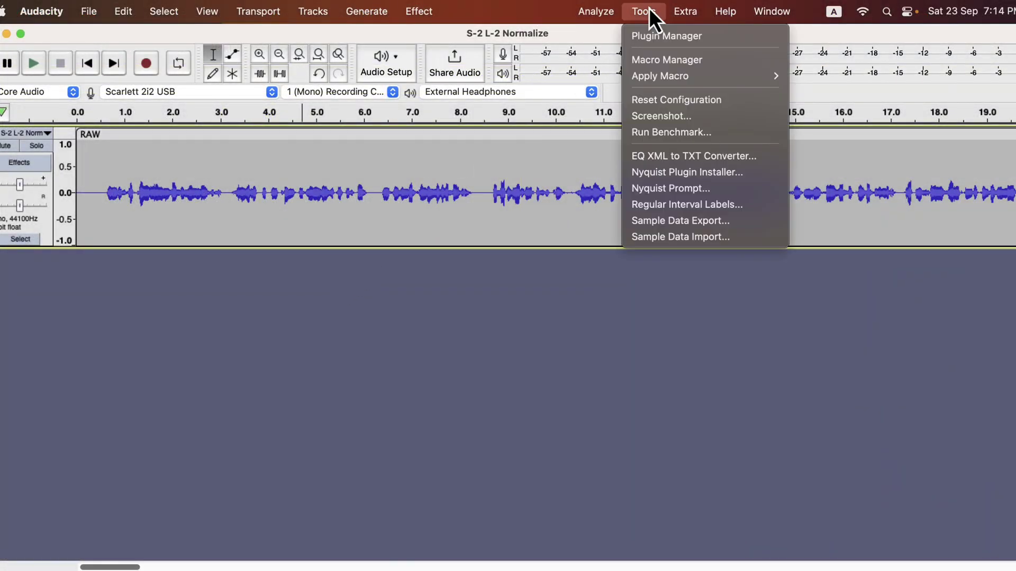
pyautogui.moveTo(661, 72)
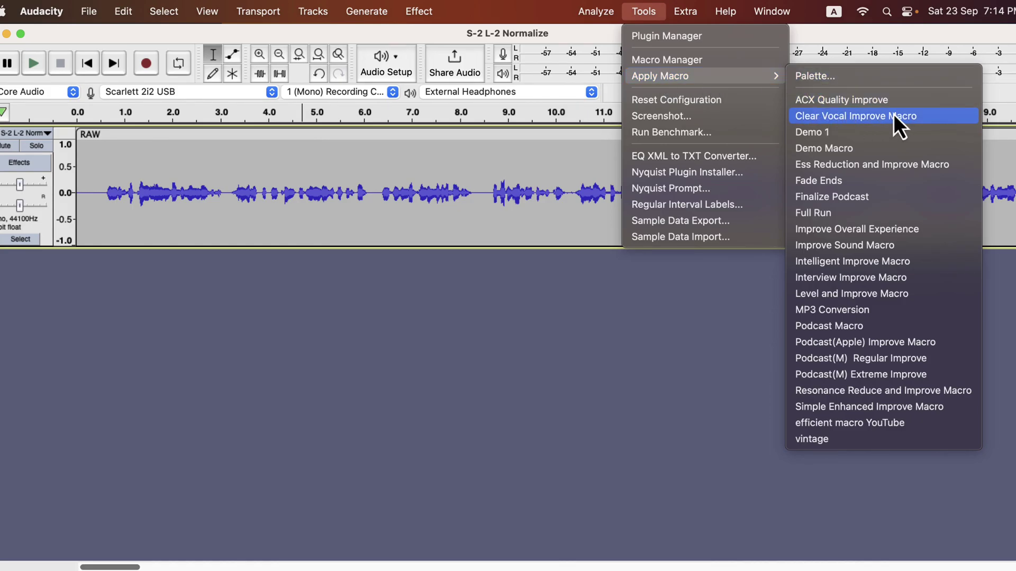
pyautogui.press('super+Tab')
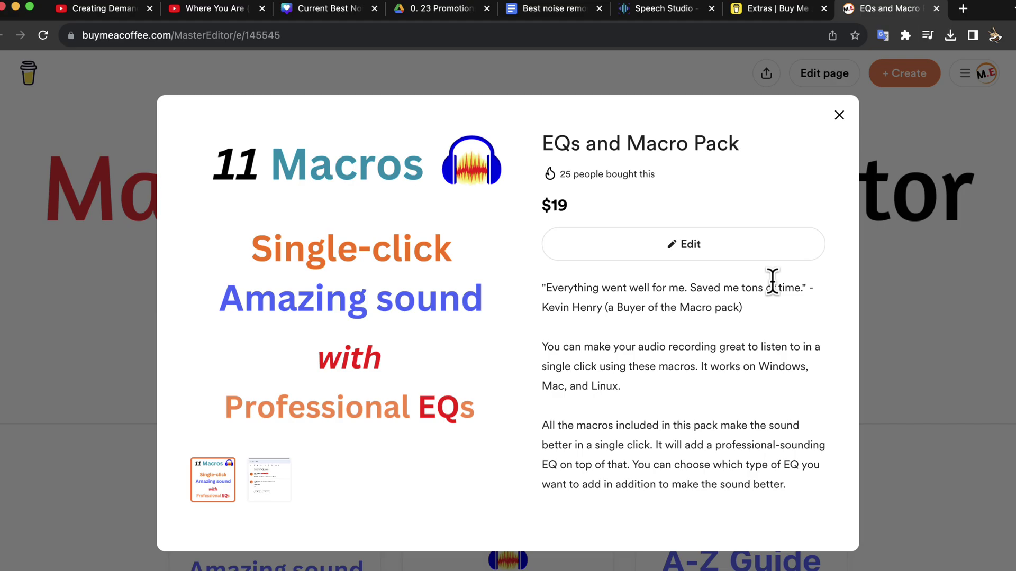
# - Switch from the macro pack page to the Sample recording folder in Finder
pyautogui.press('super+Tab')
pyautogui.press('super+Tab')
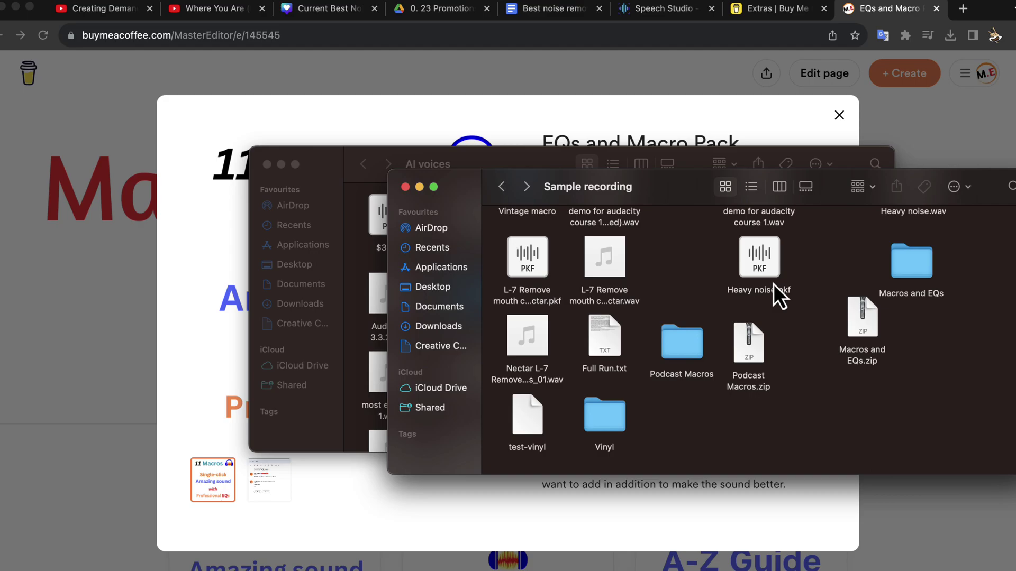
# - Open the unpacked Macros and EQs folder, browse its EQs files, then enter the Macros folder
pyautogui.click(861, 333)
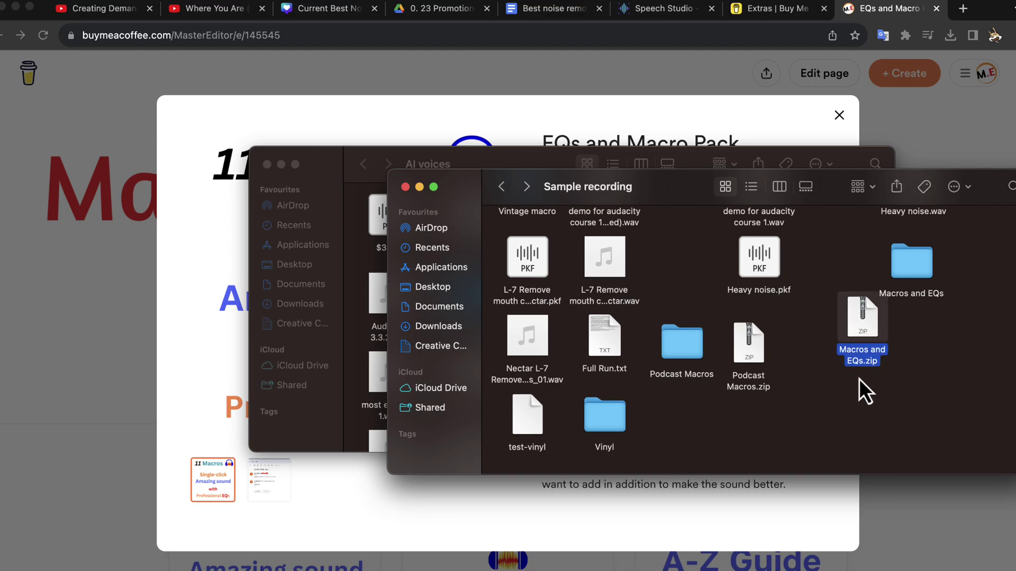
pyautogui.doubleClick(909, 260)
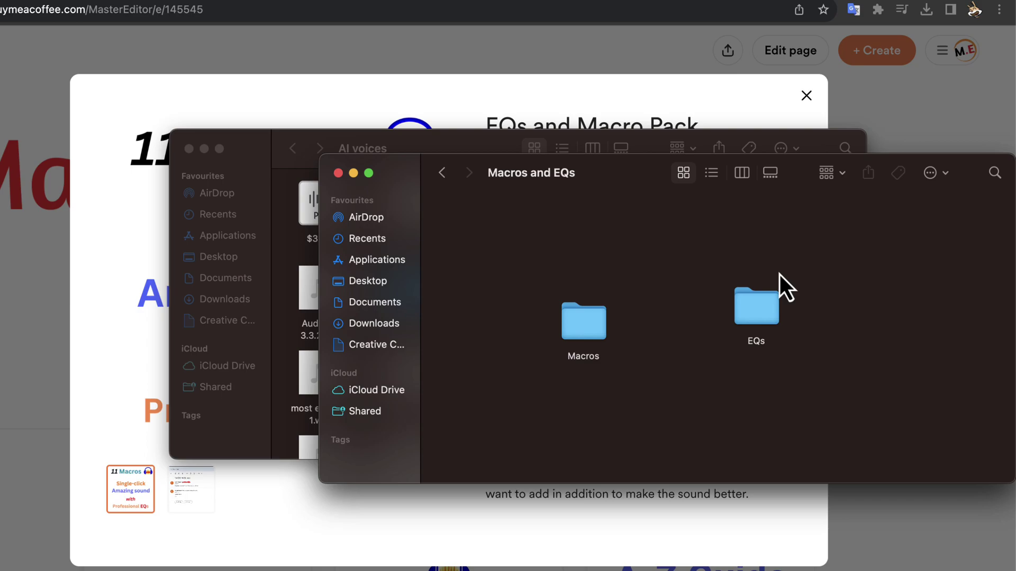
pyautogui.doubleClick(760, 308)
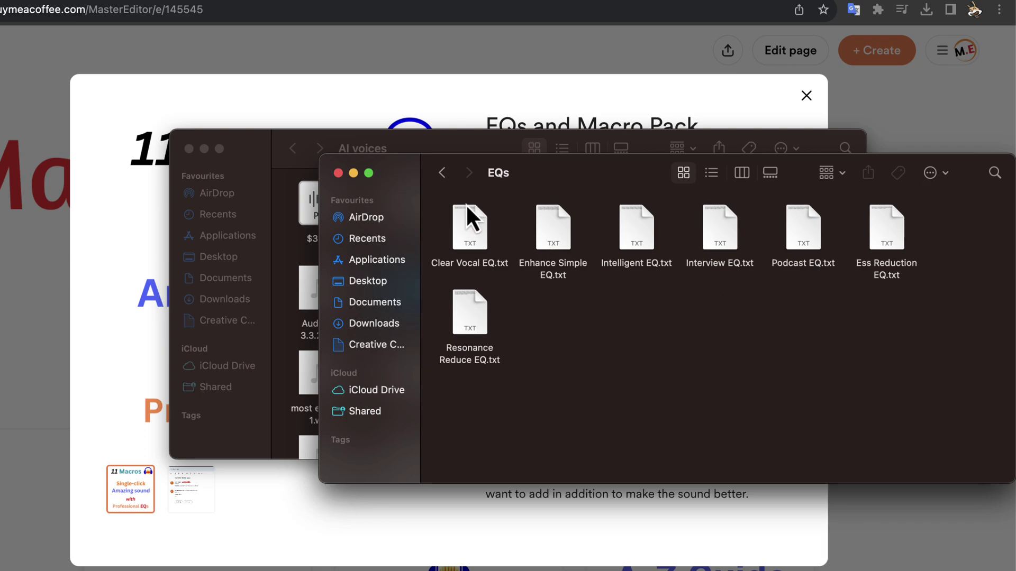
pyautogui.click(442, 173)
pyautogui.doubleClick(586, 323)
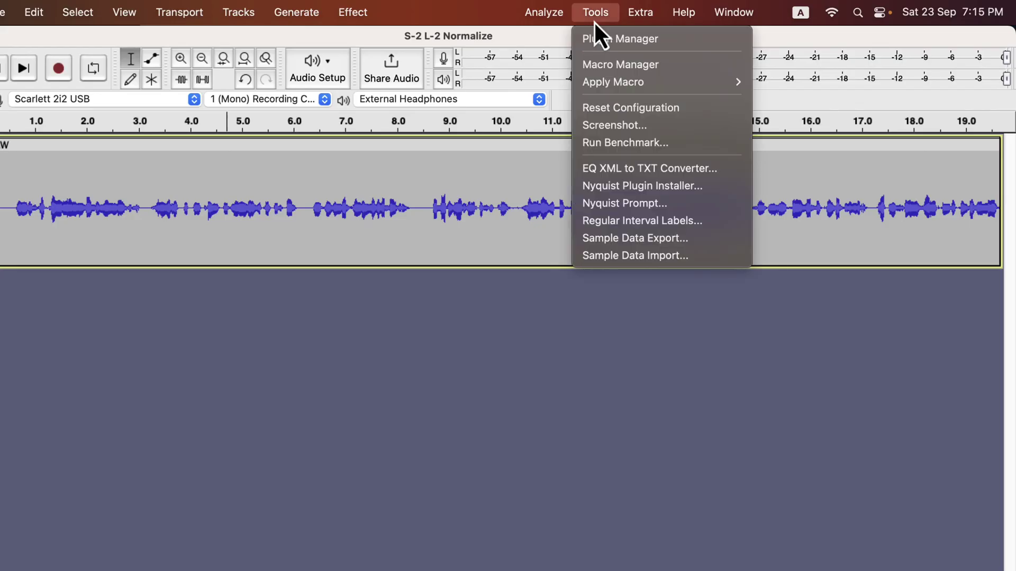
# - Import Clear Vocal Improve Macro.txt from Macros and EQs/Macros in Macro Manager, then close it
pyautogui.click(662, 65)
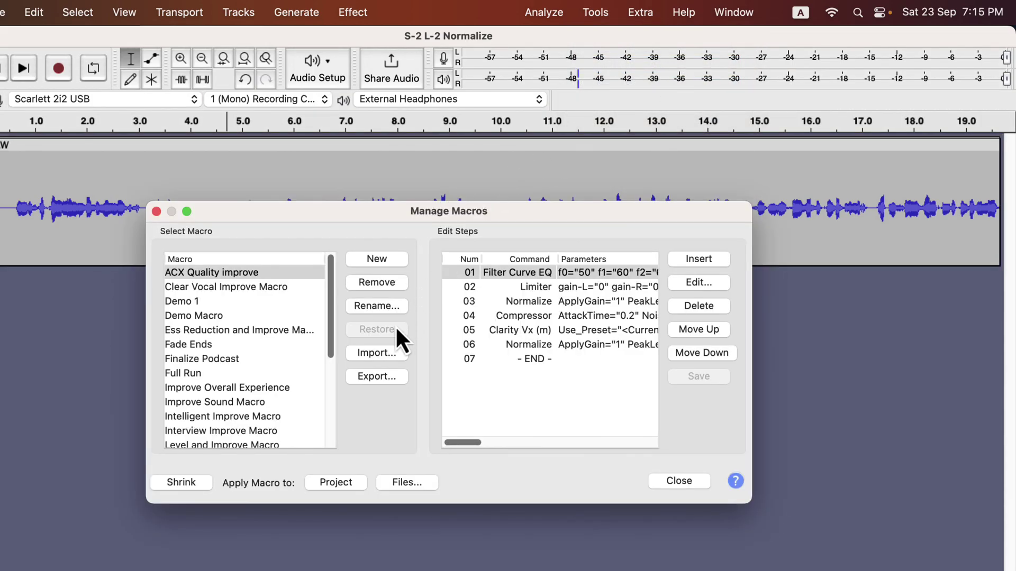
pyautogui.click(389, 356)
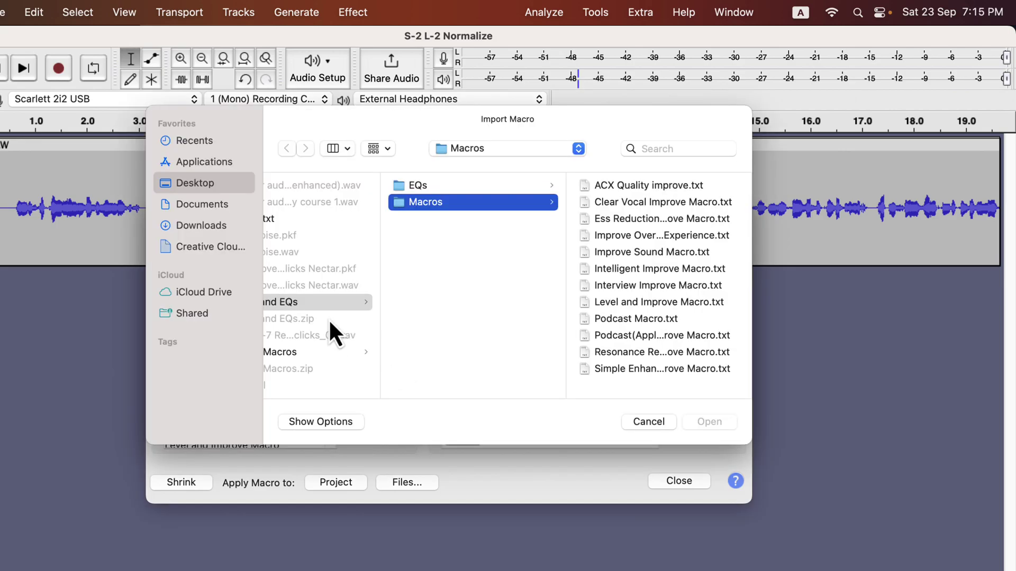
pyautogui.hscroll(-3, 318, 300)
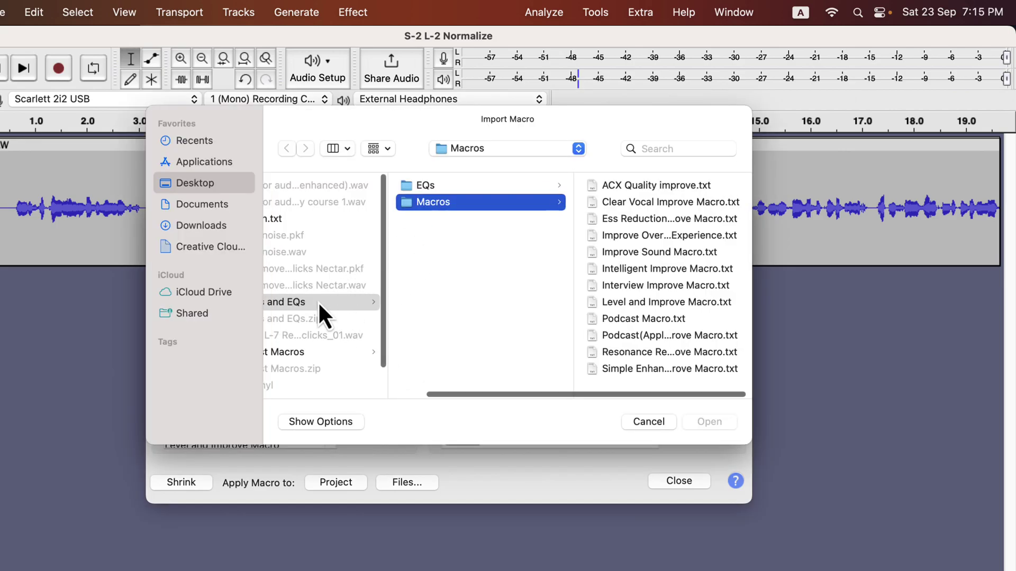
pyautogui.click(316, 303)
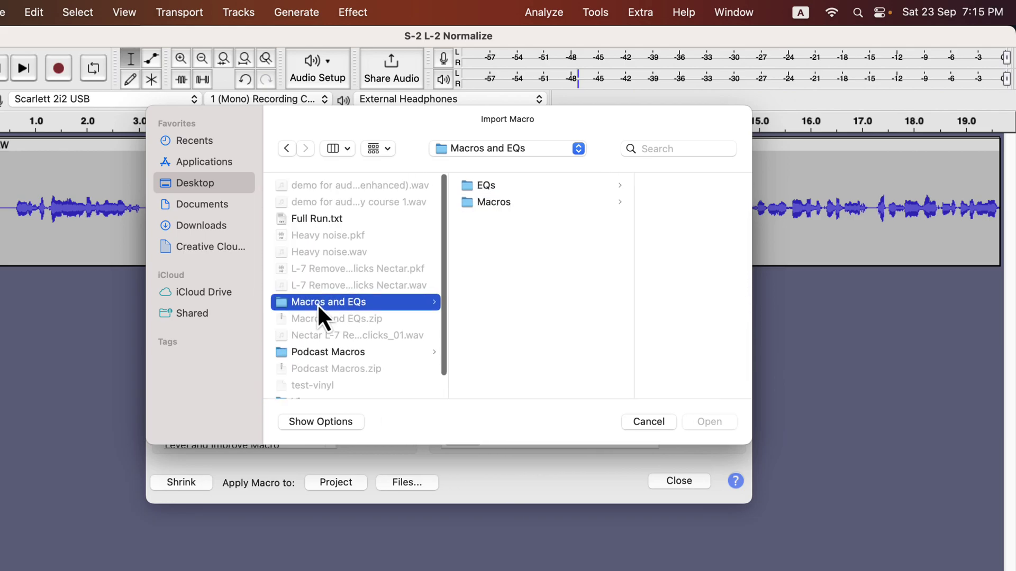
pyautogui.click(485, 201)
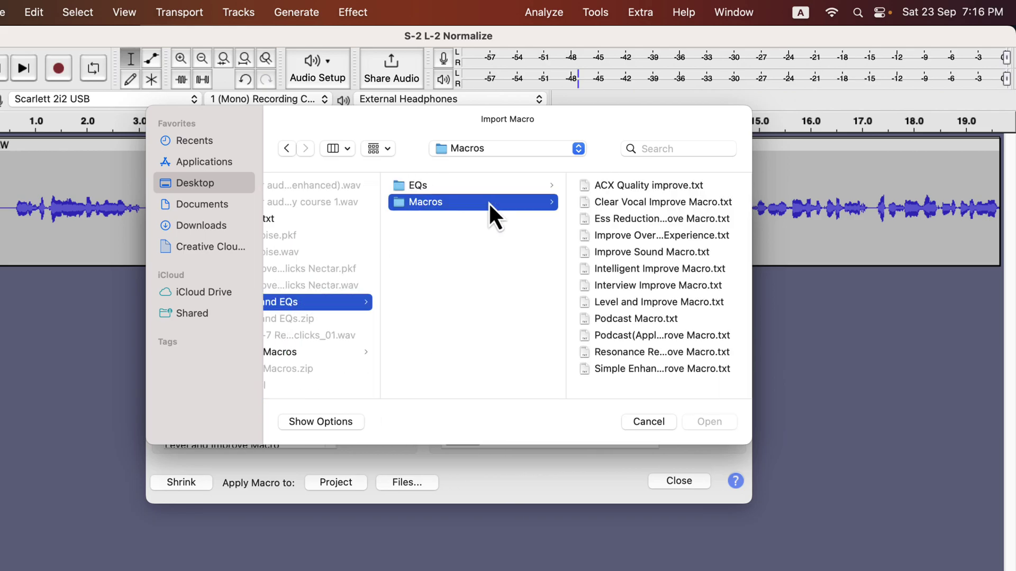
pyautogui.click(646, 183)
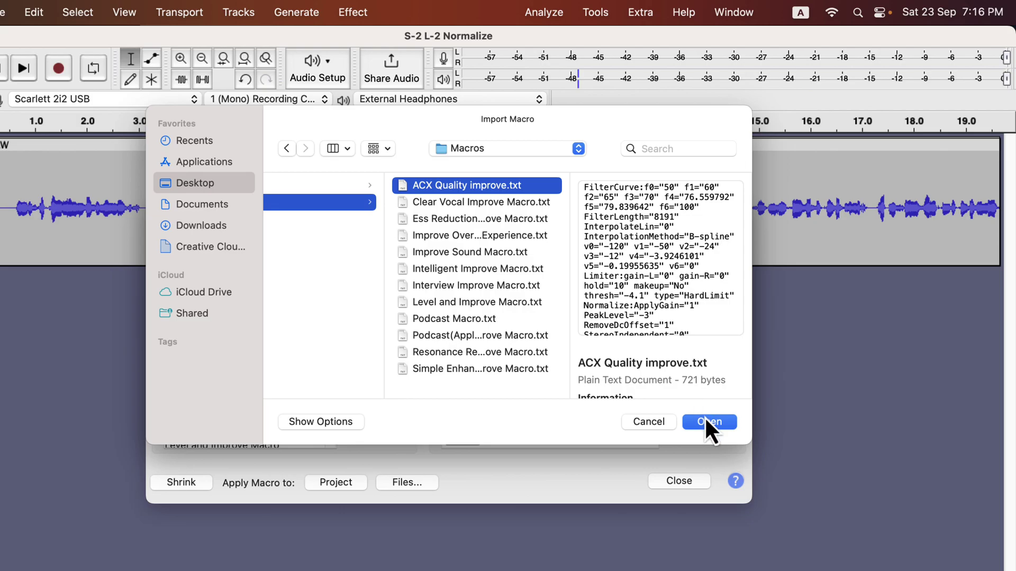
pyautogui.click(470, 203)
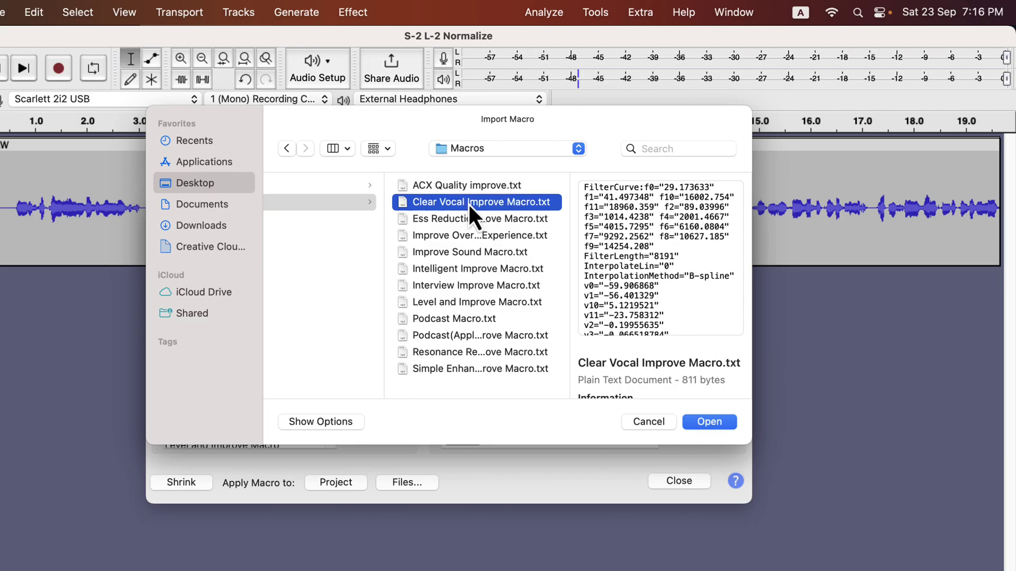
pyautogui.click(704, 424)
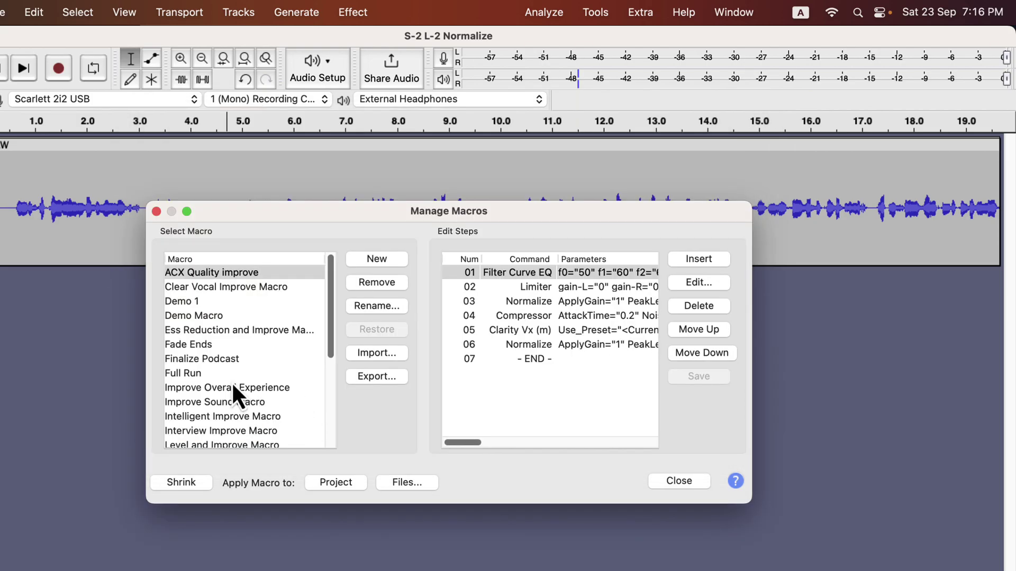
pyautogui.scroll(-5, 232, 384)
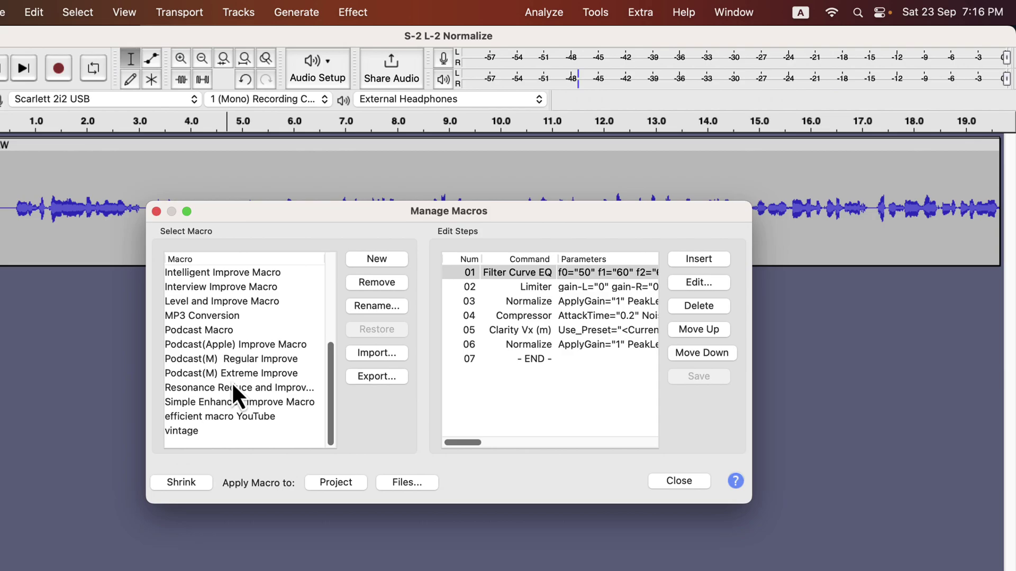
pyautogui.click(668, 481)
# - Select the RAW voiceover track and bring up the Tools > Apply Macro list
pyautogui.click(597, 10)
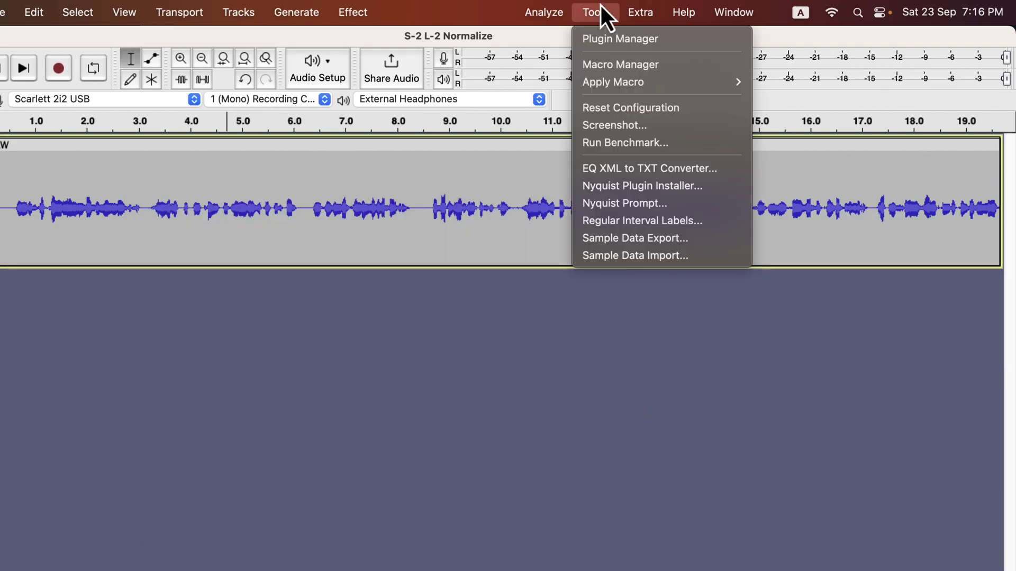
pyautogui.moveTo(654, 84)
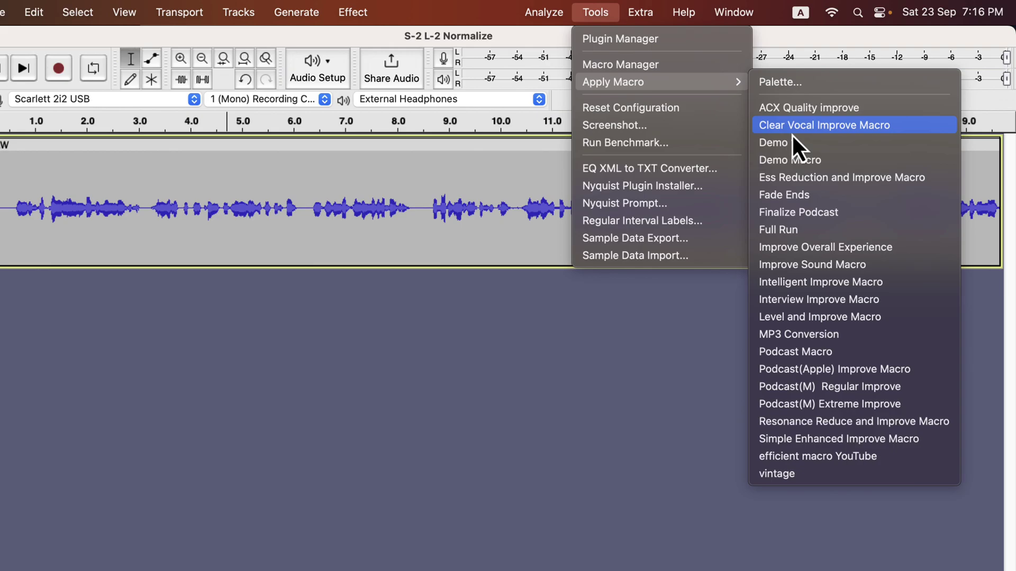
pyautogui.click(448, 233)
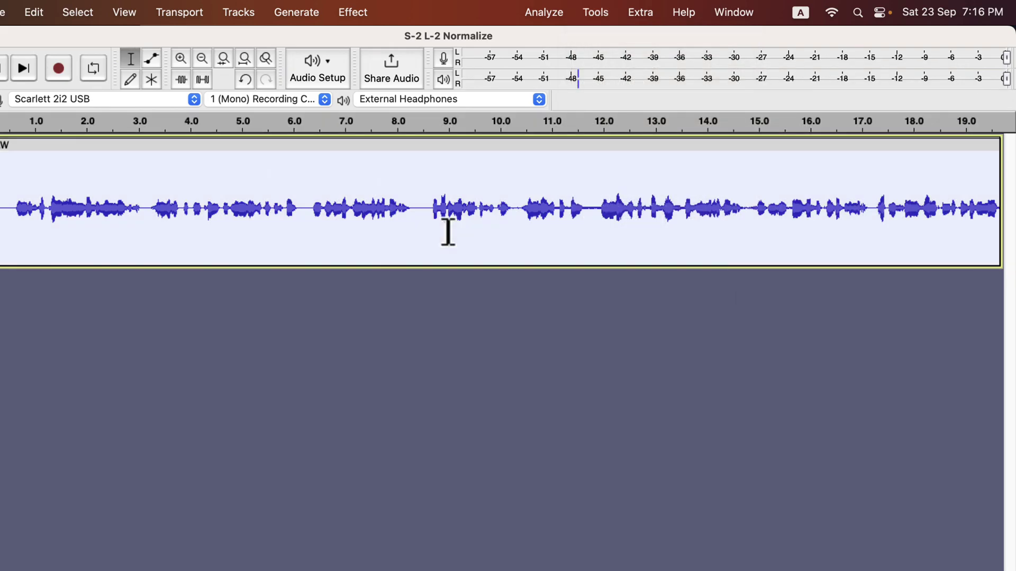
pyautogui.click(603, 14)
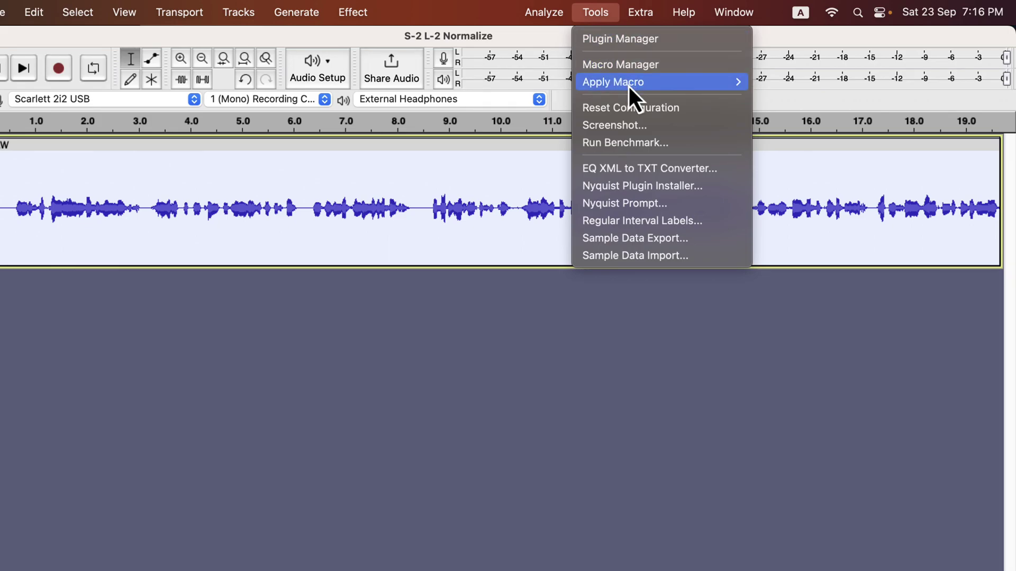